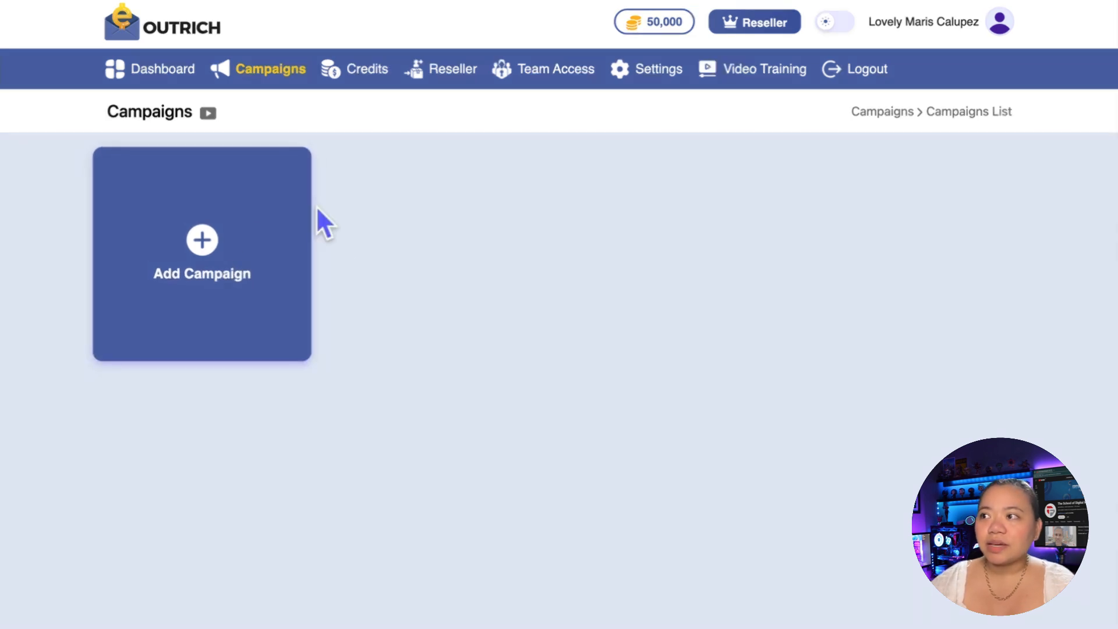
Step: Create a campaign titled with the account owner's first name plus "Campaign", with Teknikforce as the business name
{"action": "left_click", "coordinate": [201, 259]}
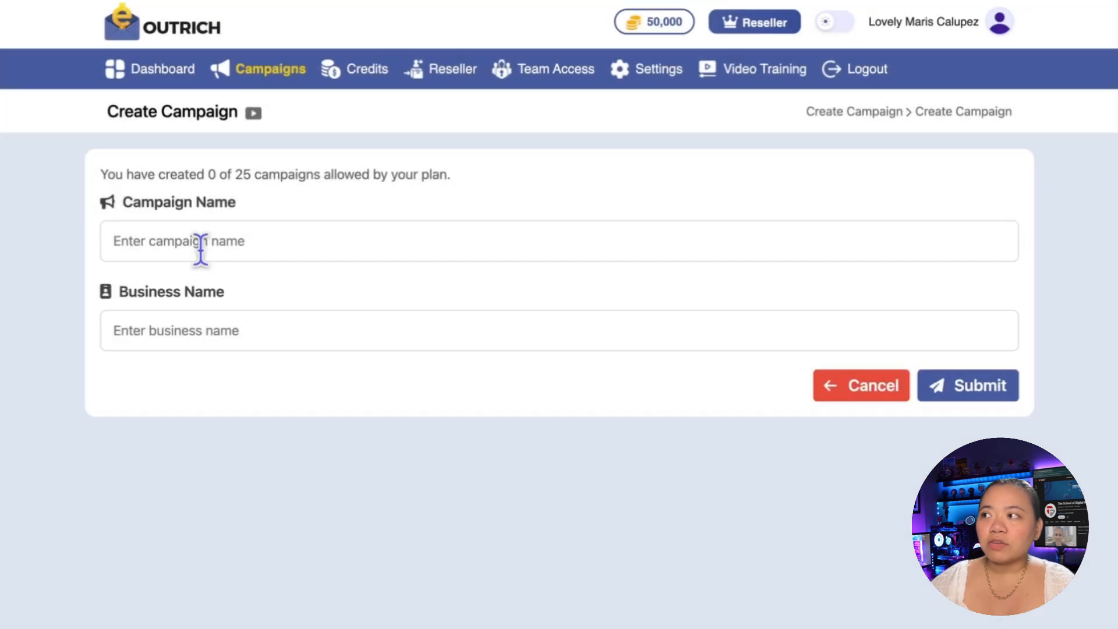
{"action": "left_click", "coordinate": [202, 243]}
{"action": "type", "text": "Lovel"}
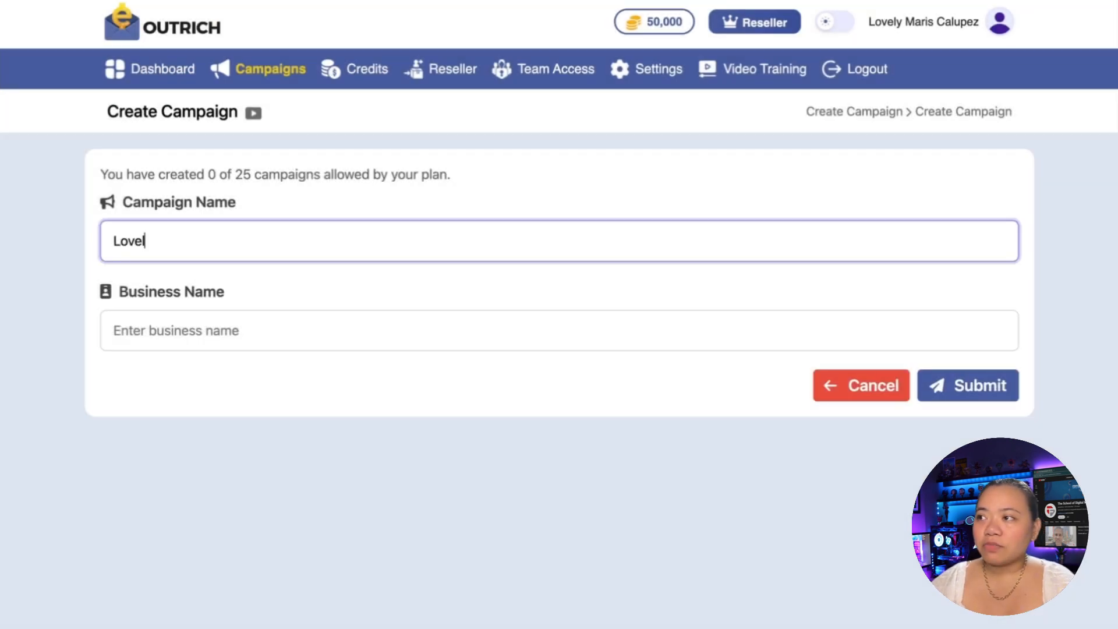
{"action": "type", "text": "y's Campaign"}
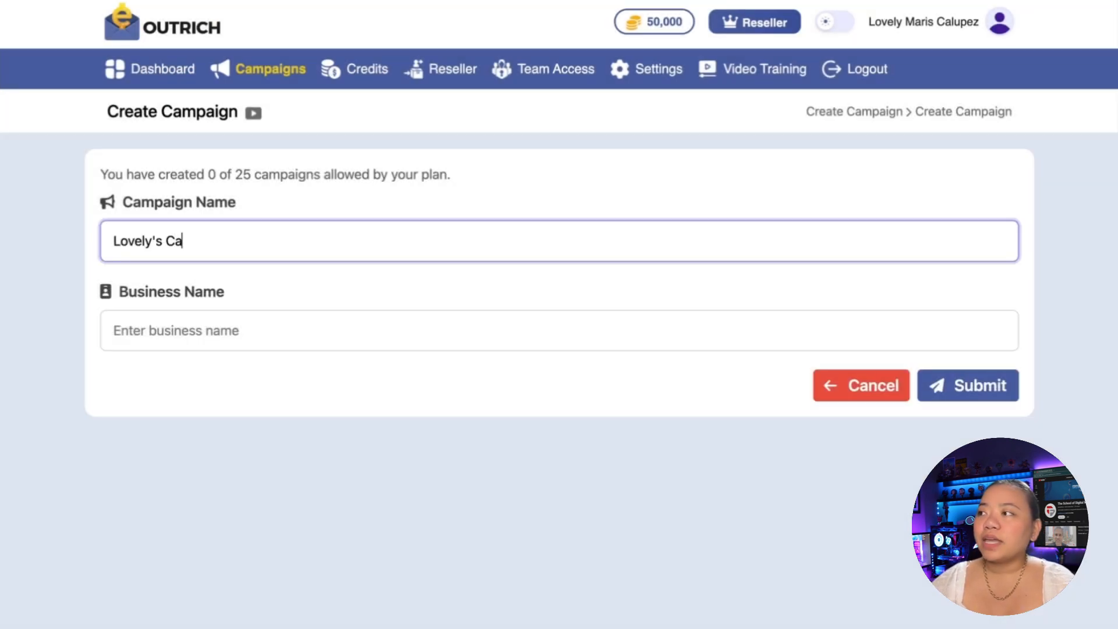
{"action": "key", "text": "Tab"}
{"action": "type", "text": "Teknikfor"}
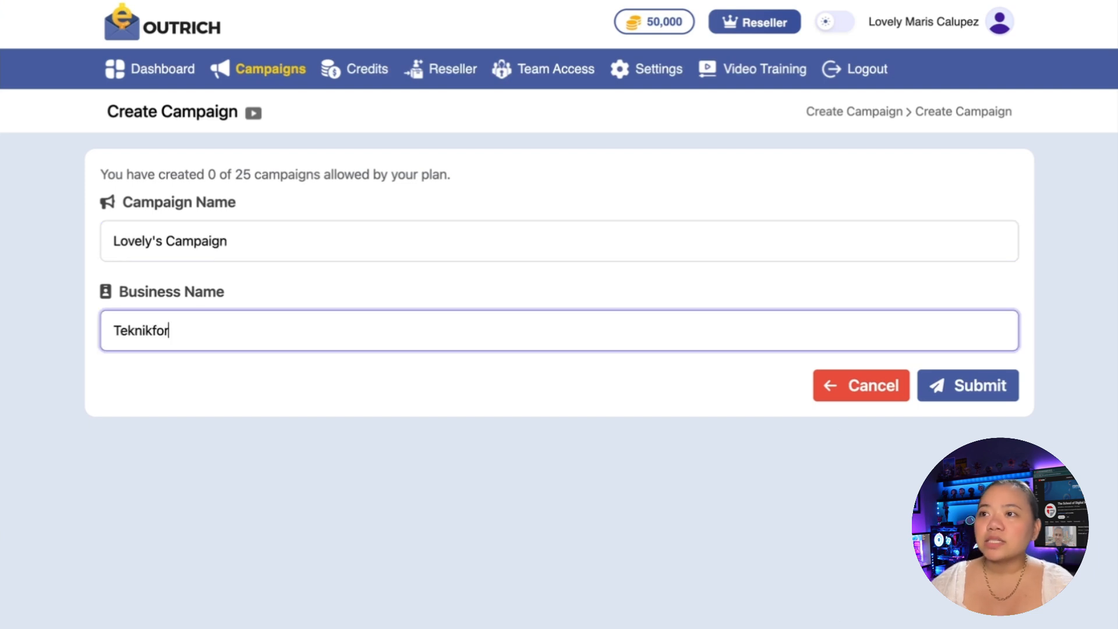
{"action": "type", "text": "ce"}
{"action": "left_click", "coordinate": [989, 396]}
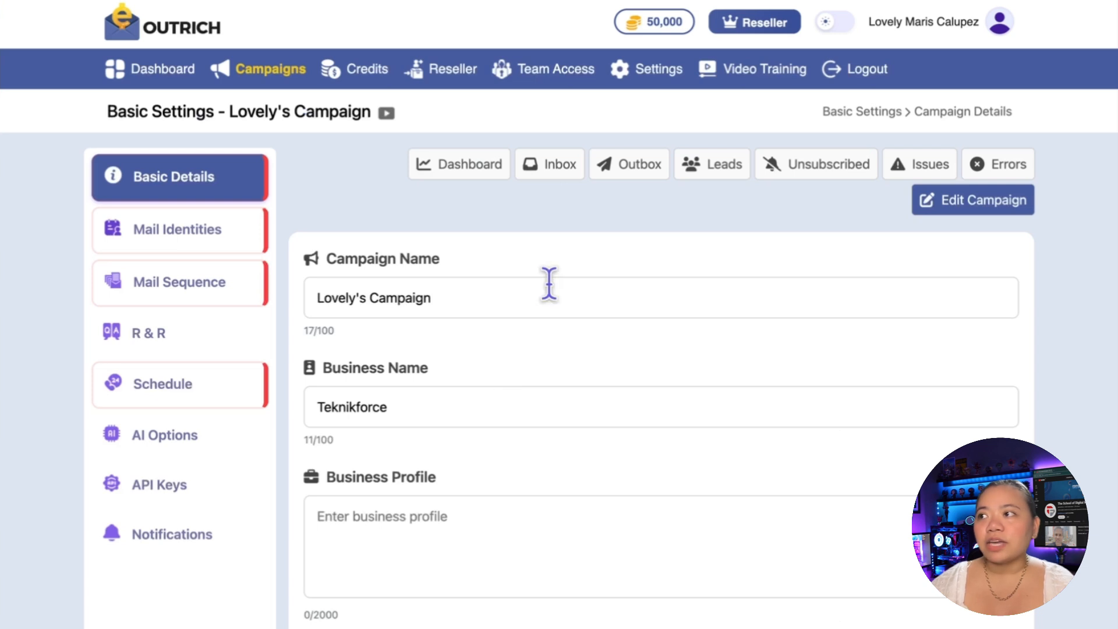
Step: Examine the campaign's basic details, from the business profile and product details to the daily sending limit and business logo upload
{"action": "scroll", "coordinate": [549, 284], "scroll_direction": "down", "scroll_amount": 1}
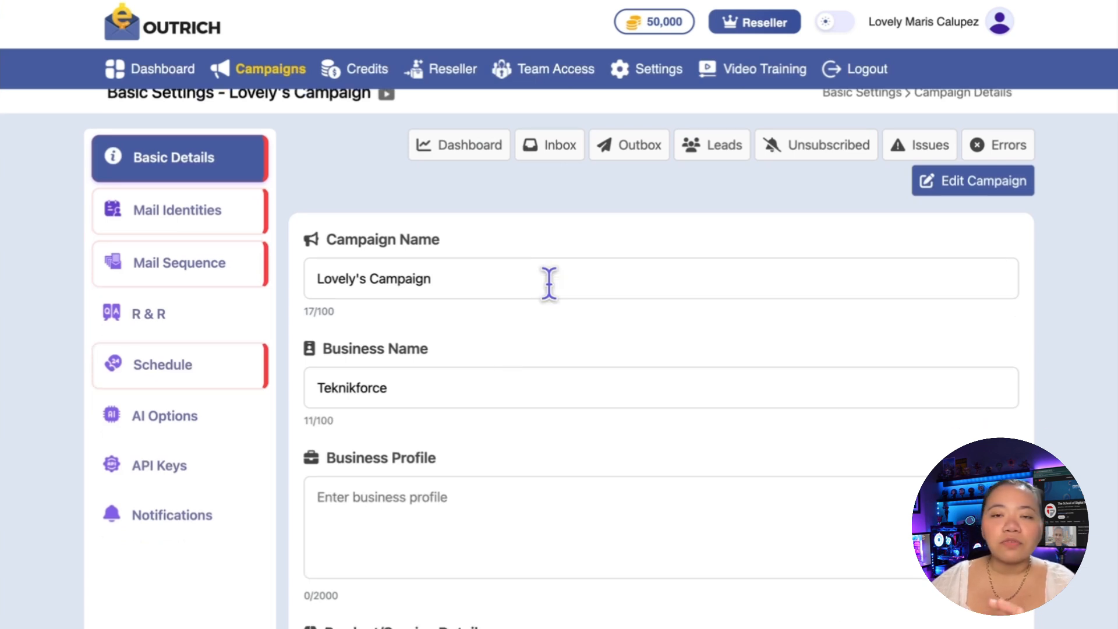
{"action": "scroll", "coordinate": [736, 380], "scroll_direction": "down", "scroll_amount": 5}
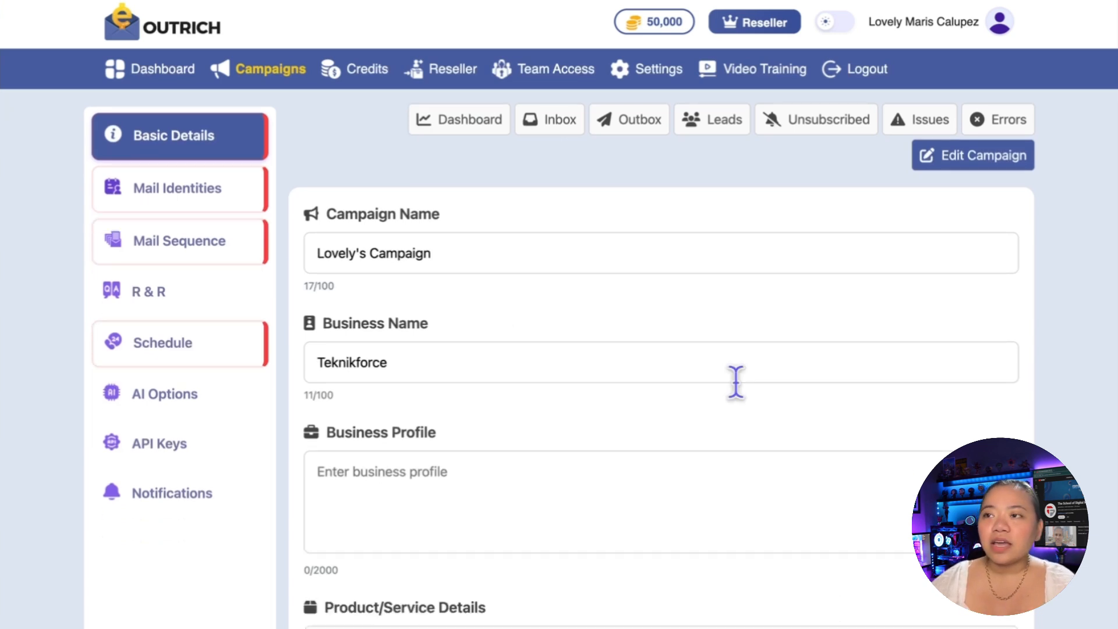
{"action": "scroll", "coordinate": [582, 350], "scroll_direction": "down", "scroll_amount": 1}
{"action": "left_click", "coordinate": [435, 321]}
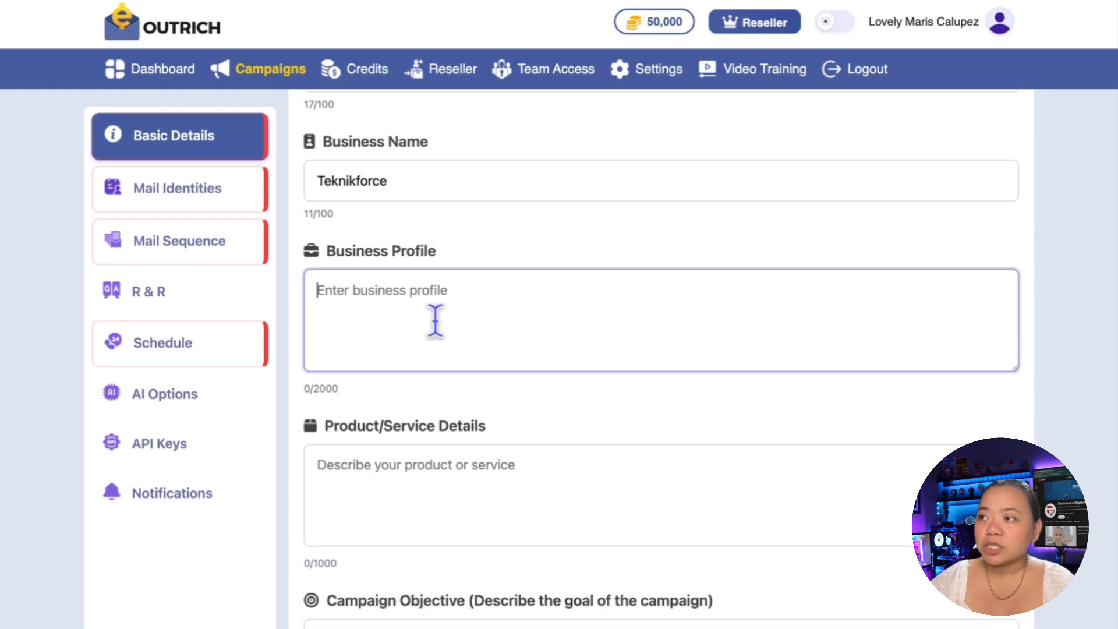
{"action": "scroll", "coordinate": [408, 274], "scroll_direction": "down", "scroll_amount": 3}
{"action": "left_click", "coordinate": [376, 339]}
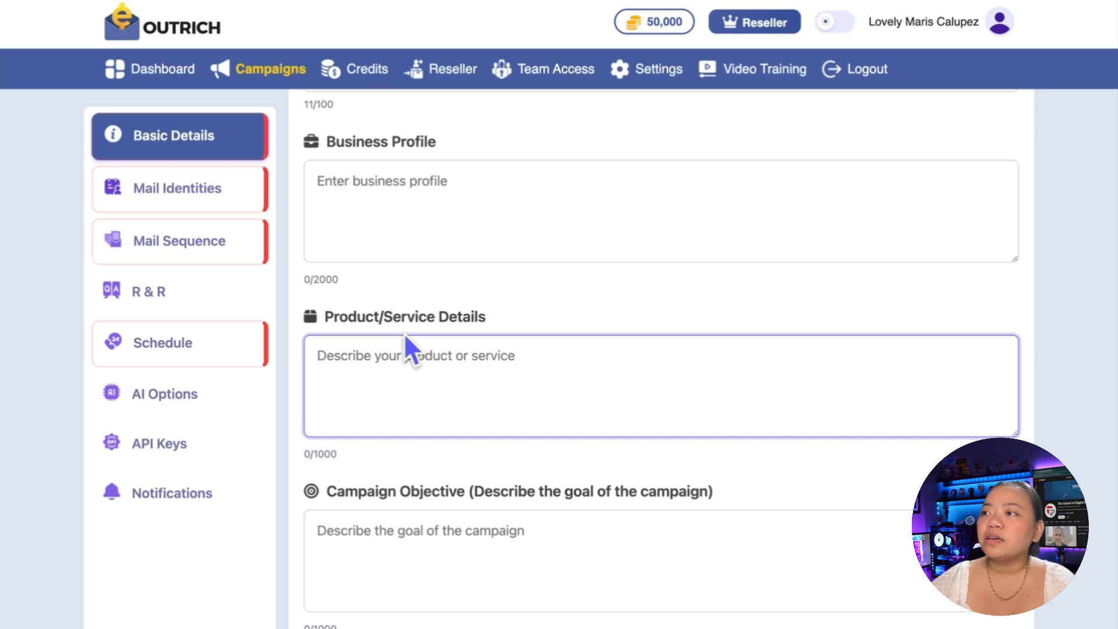
{"action": "scroll", "coordinate": [461, 361], "scroll_direction": "down", "scroll_amount": 5}
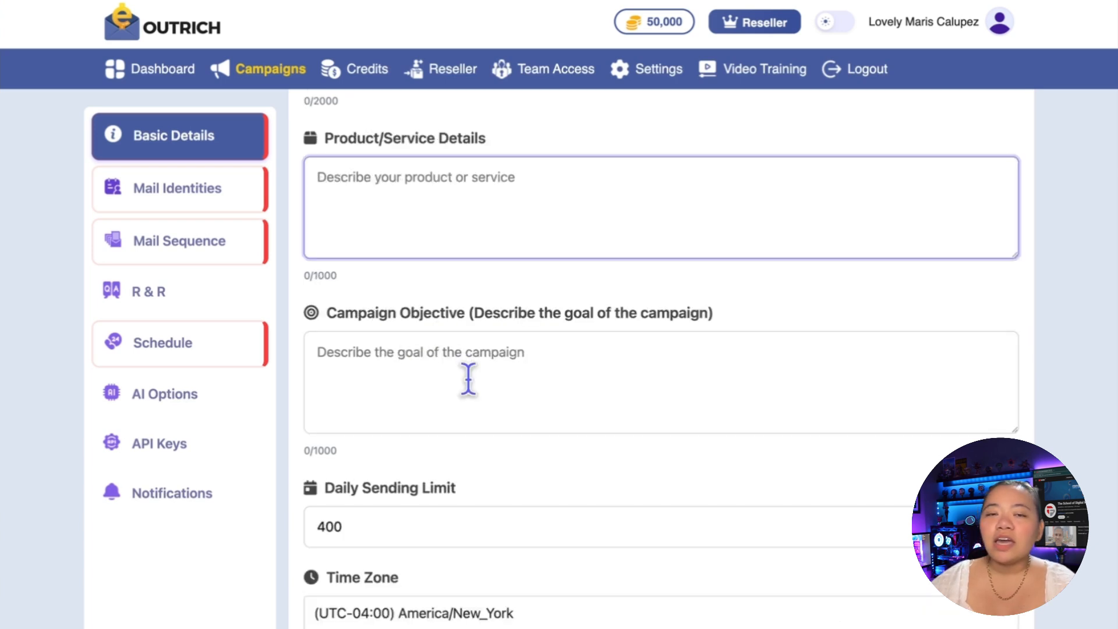
{"action": "left_click", "coordinate": [503, 352]}
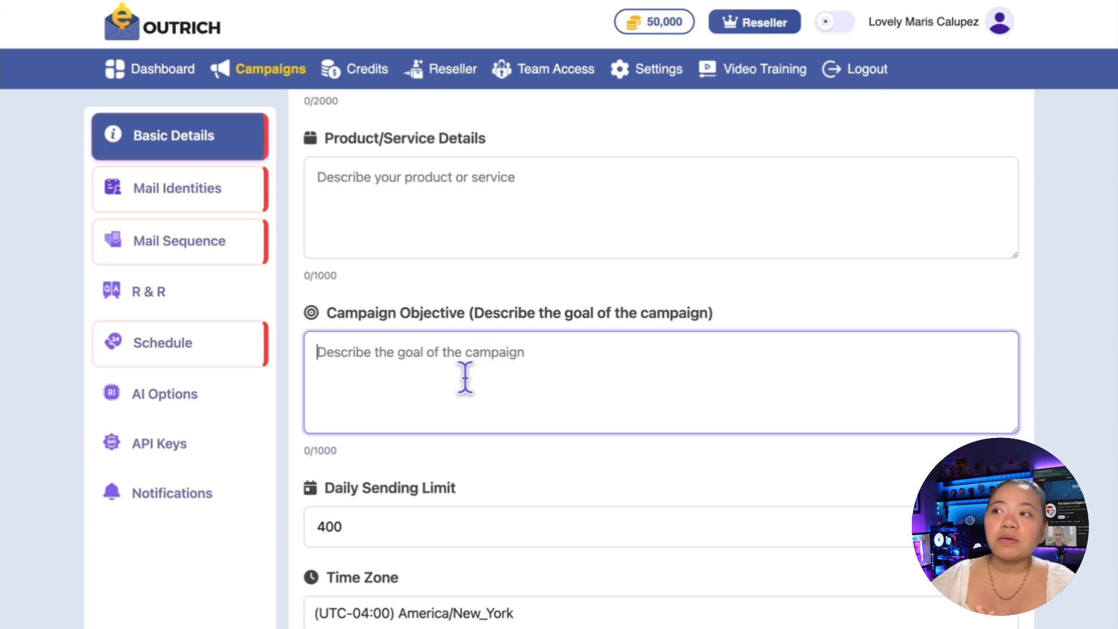
{"action": "scroll", "coordinate": [468, 381], "scroll_direction": "down", "scroll_amount": 1}
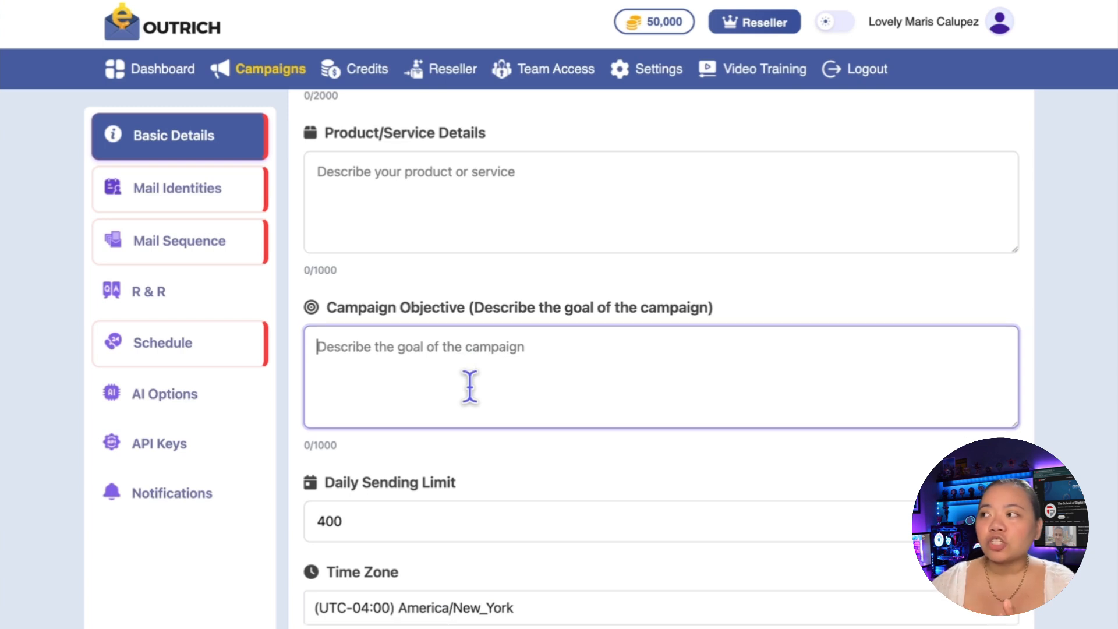
{"action": "scroll", "coordinate": [471, 386], "scroll_direction": "down", "scroll_amount": 3}
{"action": "left_click", "coordinate": [428, 399]}
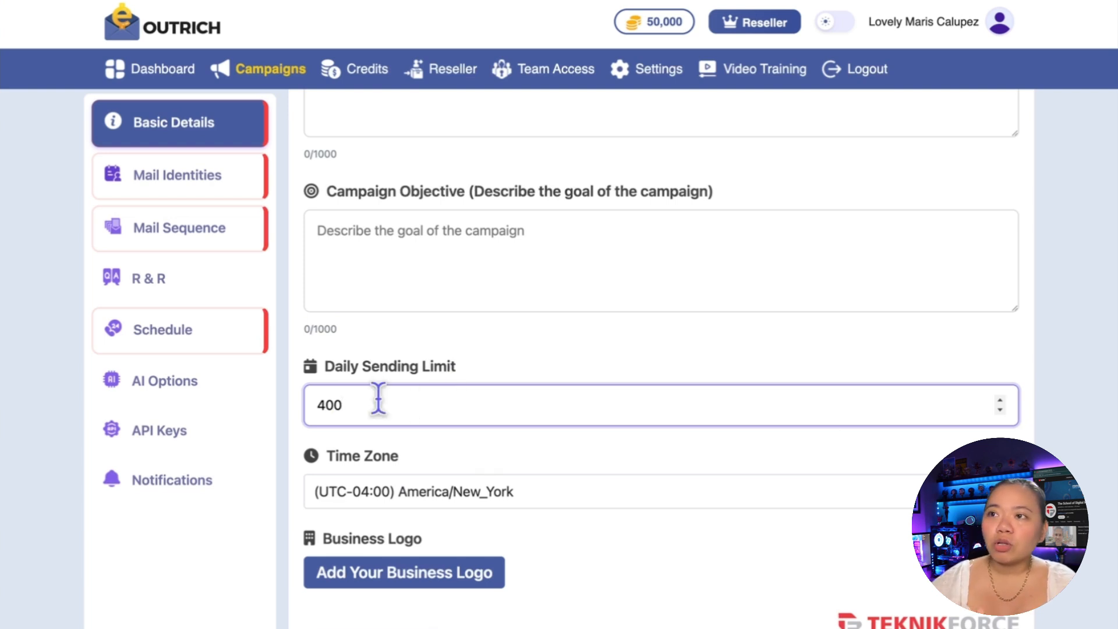
{"action": "left_click", "coordinate": [408, 574]}
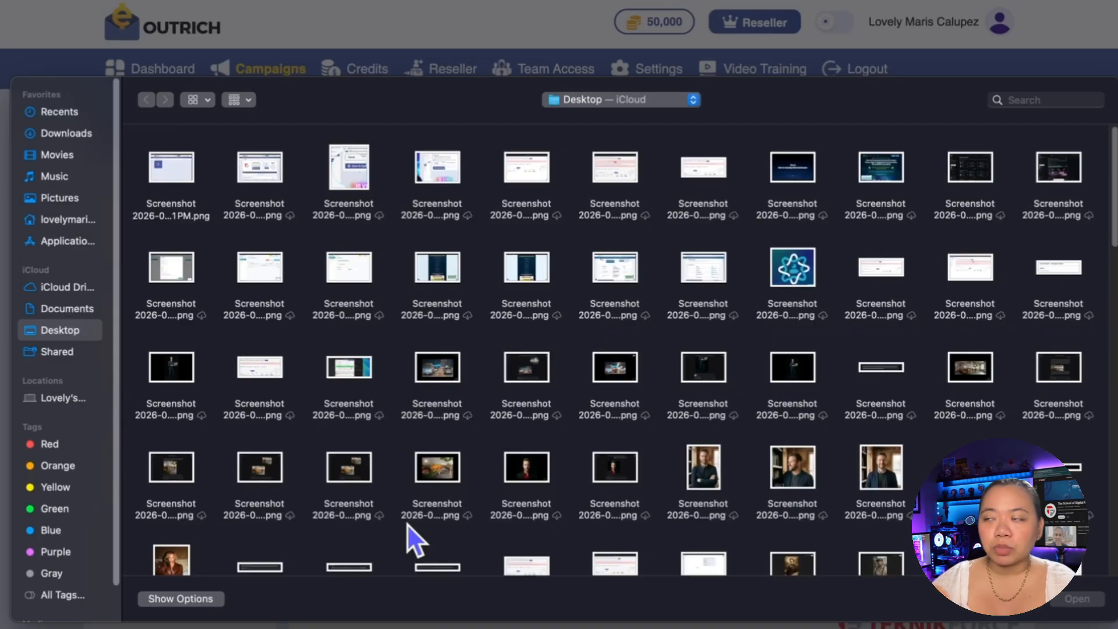
{"action": "left_click", "coordinate": [1029, 602]}
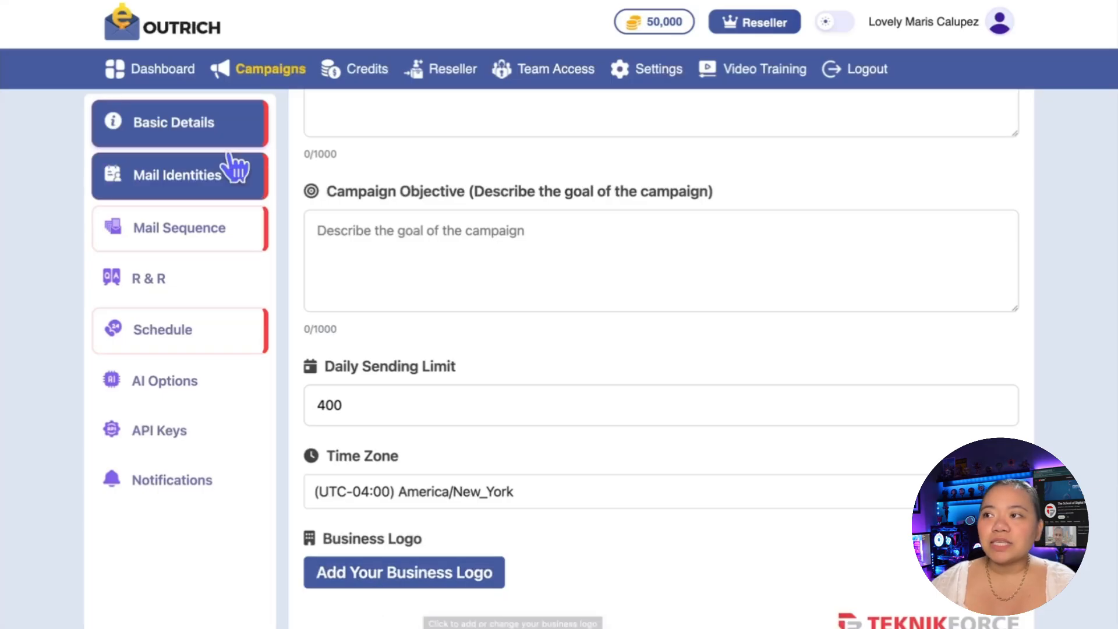
Step: Start a new mail identity for the campaign and enter the account owner's first name as its identity name
{"action": "left_click", "coordinate": [186, 189]}
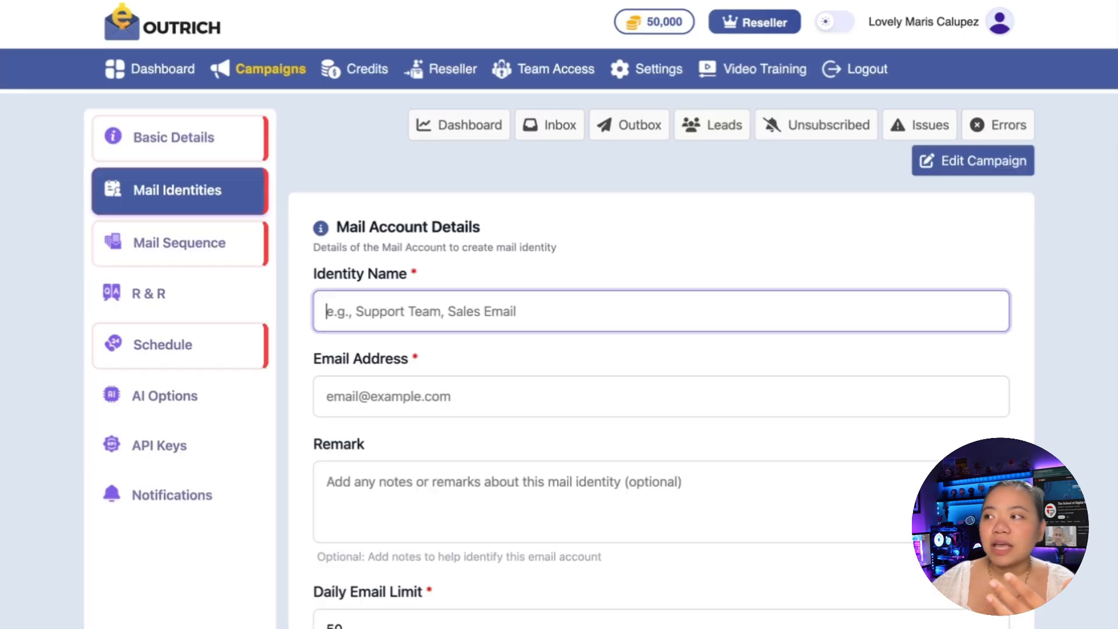
{"action": "scroll", "coordinate": [533, 256], "scroll_direction": "up", "scroll_amount": 1}
{"action": "scroll", "coordinate": [533, 256], "scroll_direction": "down", "scroll_amount": 2}
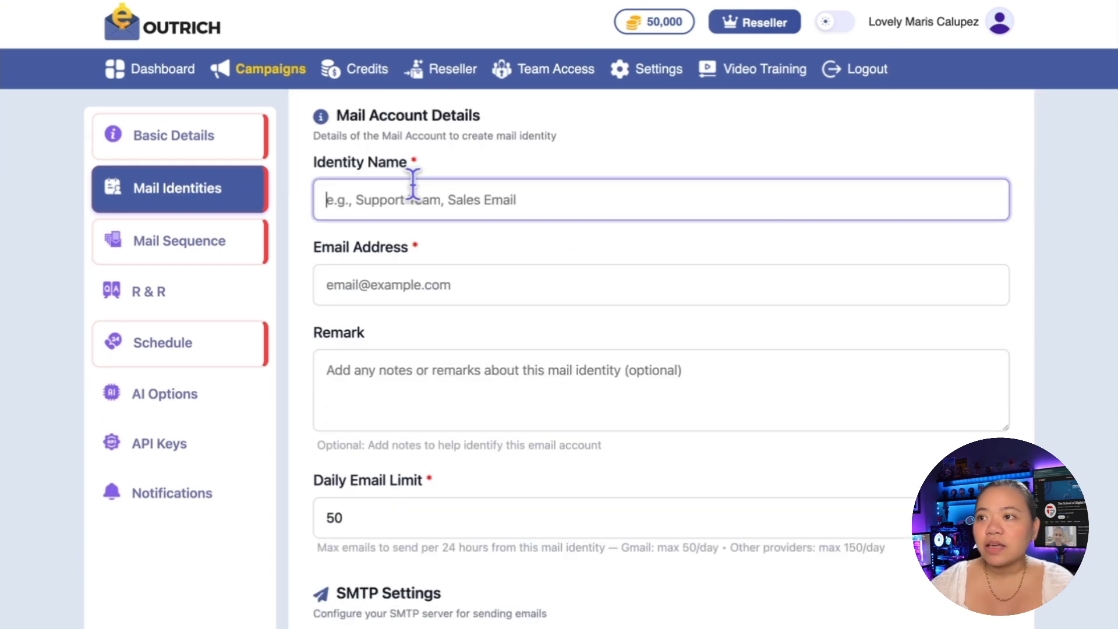
{"action": "scroll", "coordinate": [413, 185], "scroll_direction": "up", "scroll_amount": 1}
{"action": "key", "text": "Caps_Lock"}
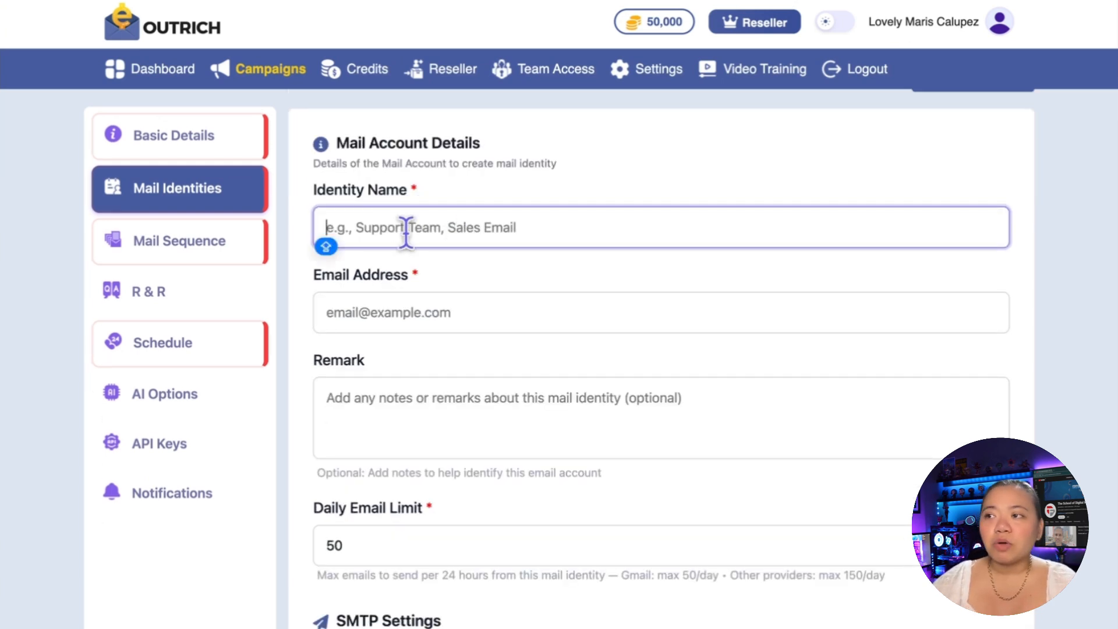
{"action": "type", "text": "t"}
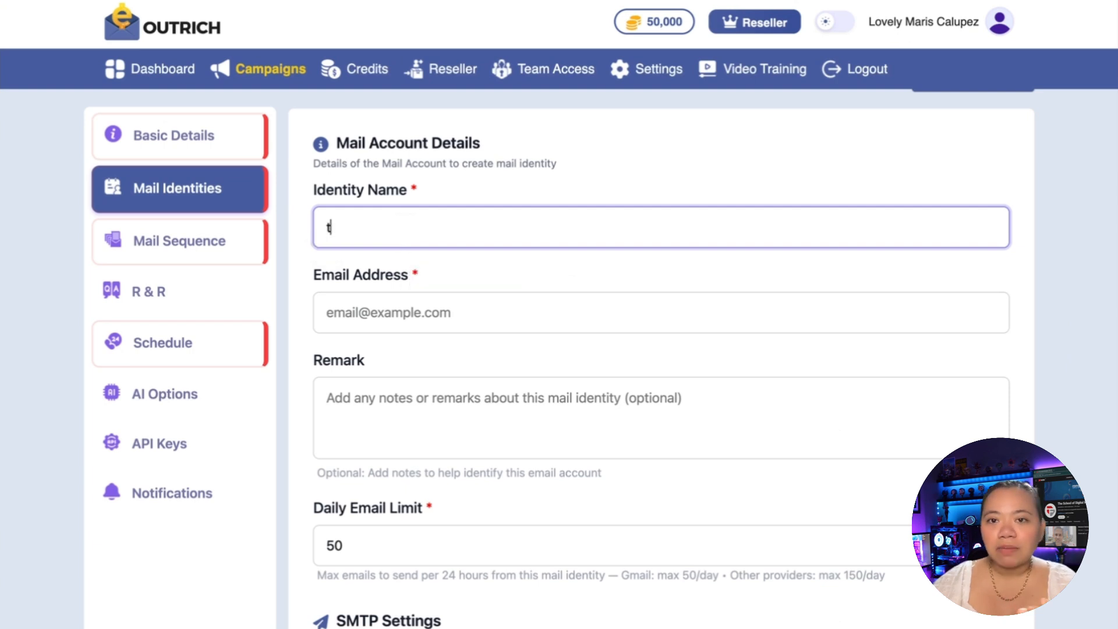
{"action": "key", "text": "Caps_Lock"}
{"action": "key", "text": "Caps_Lock"}
{"action": "key", "text": "BackSpace"}
{"action": "type", "text": "l"}
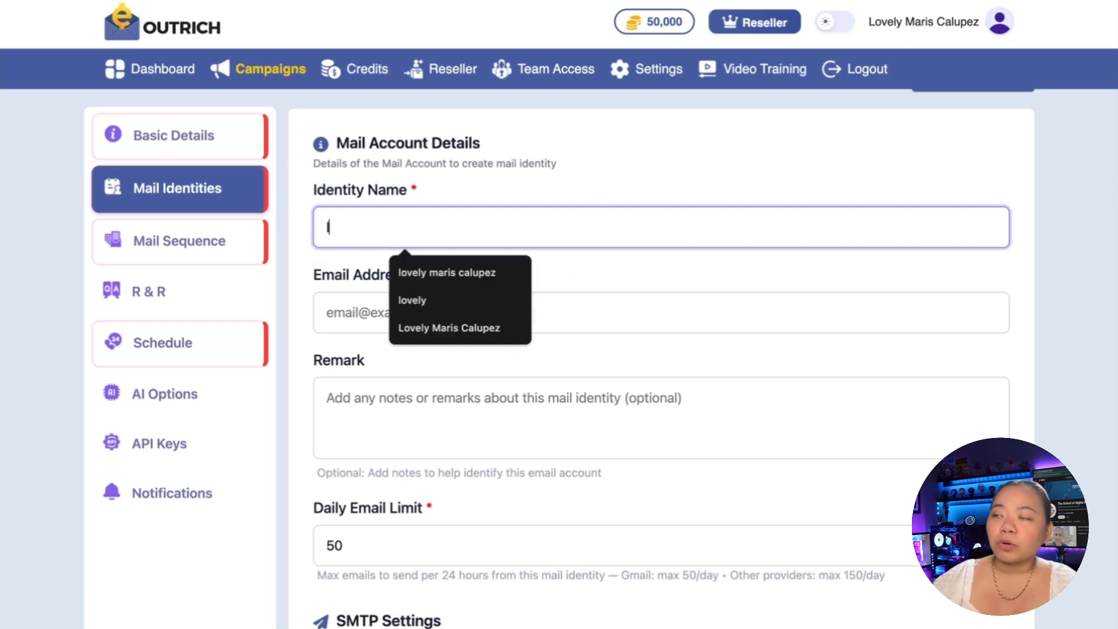
{"action": "key", "text": "BackSpace"}
{"action": "type", "text": "L"}
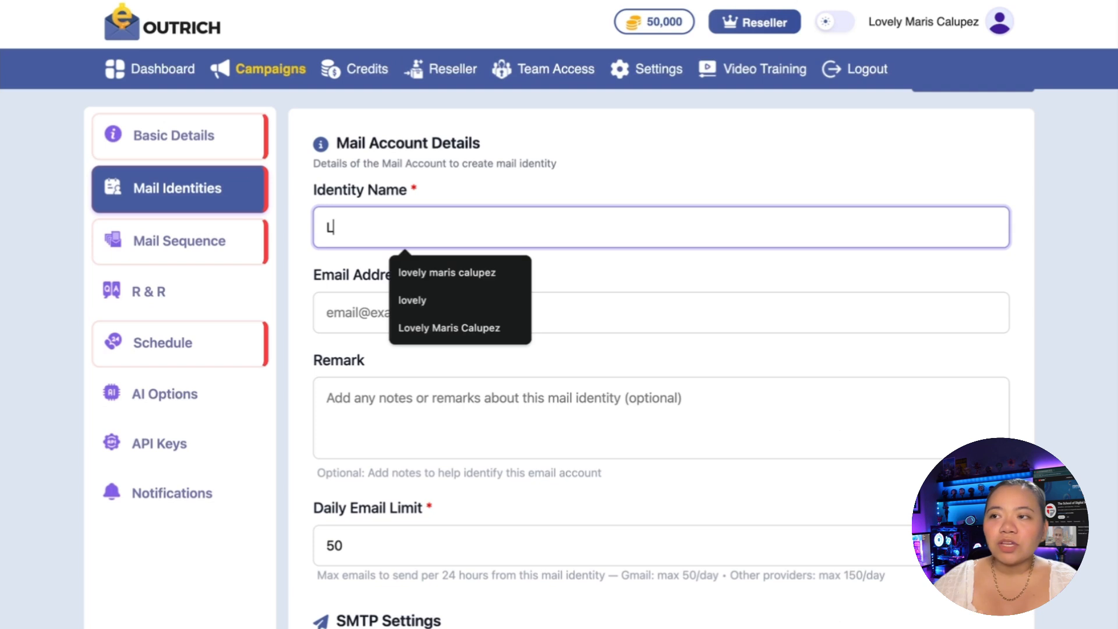
{"action": "type", "text": "ovely"}
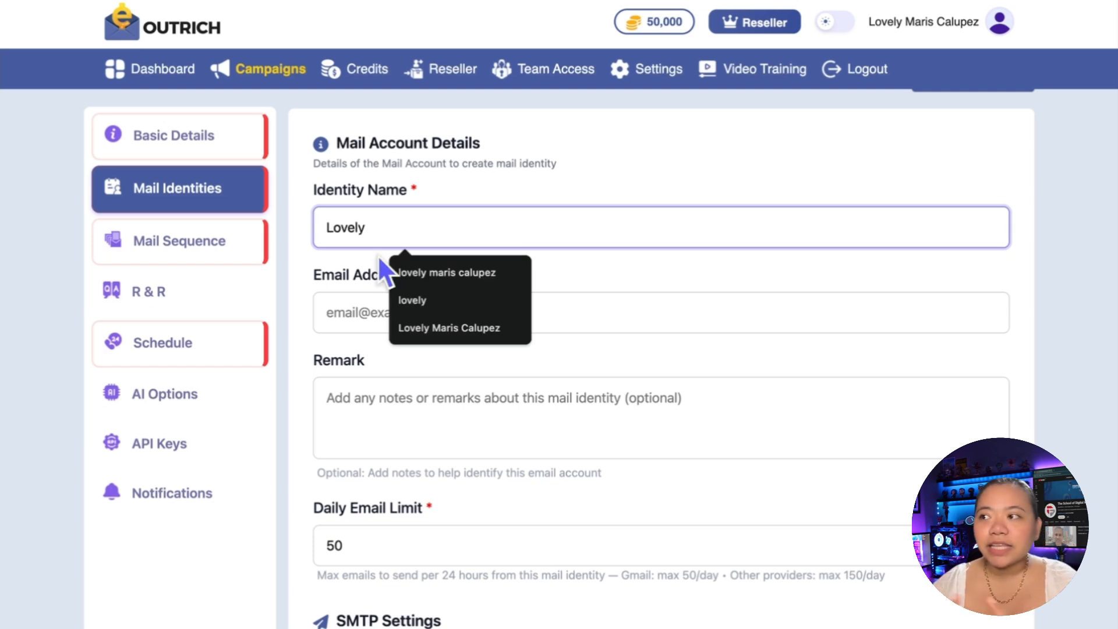
Step: Set the mail identity's daily email limit to 45
{"action": "left_click", "coordinate": [430, 297]}
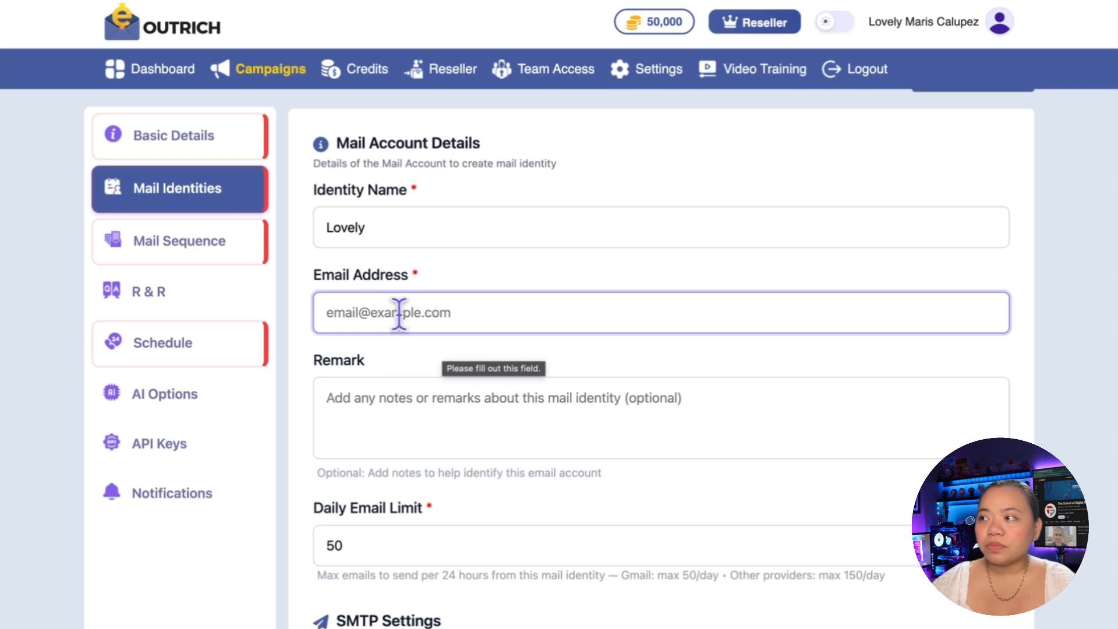
{"action": "scroll", "coordinate": [399, 315], "scroll_direction": "down", "scroll_amount": 5}
{"action": "left_click", "coordinate": [386, 292]}
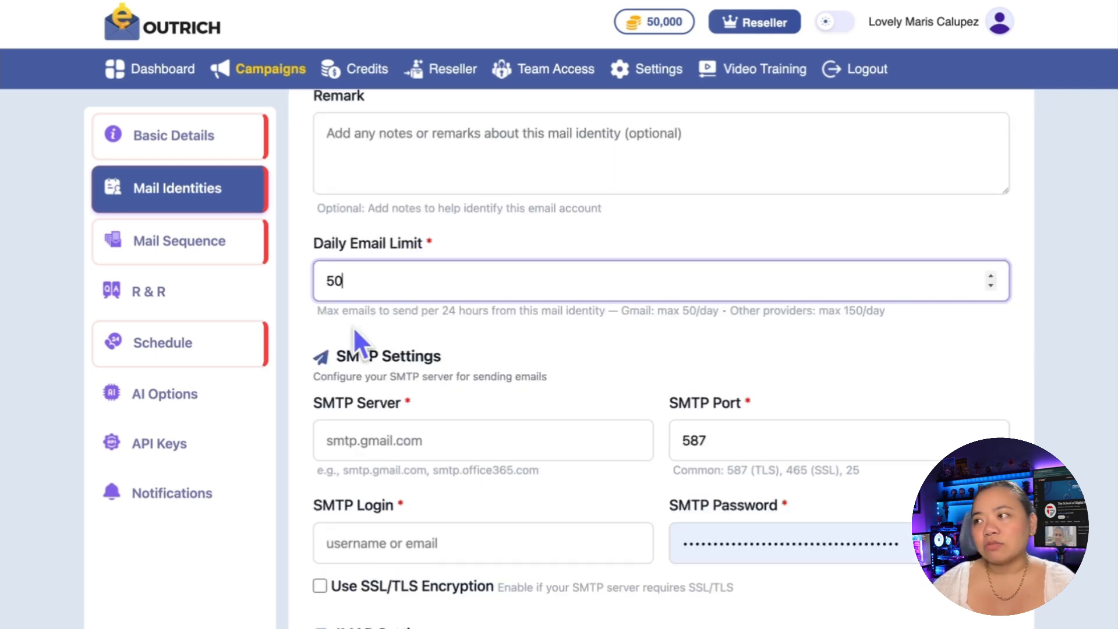
{"action": "key", "text": "BackSpace"}
{"action": "key", "text": "BackSpace"}
{"action": "type", "text": "45"}
Step: Examine the SMTP and IMAP server settings required for the mail identity
{"action": "scroll", "coordinate": [408, 303], "scroll_direction": "down", "scroll_amount": 2}
{"action": "scroll", "coordinate": [458, 287], "scroll_direction": "down", "scroll_amount": 2}
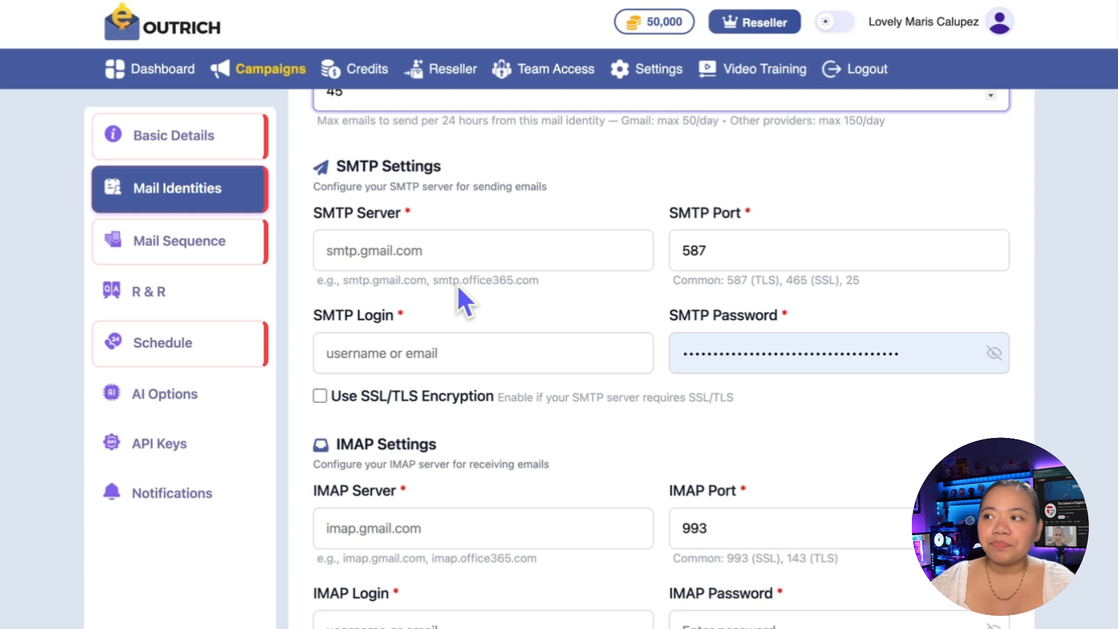
{"action": "scroll", "coordinate": [458, 286], "scroll_direction": "down", "scroll_amount": 1}
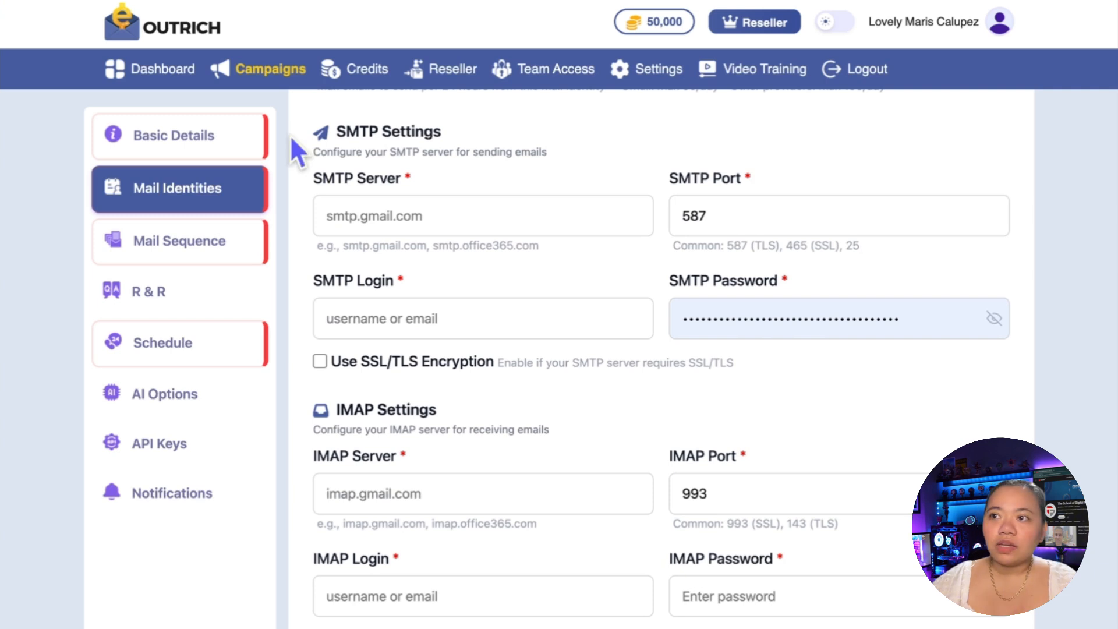
{"action": "scroll", "coordinate": [594, 275], "scroll_direction": "up", "scroll_amount": 1}
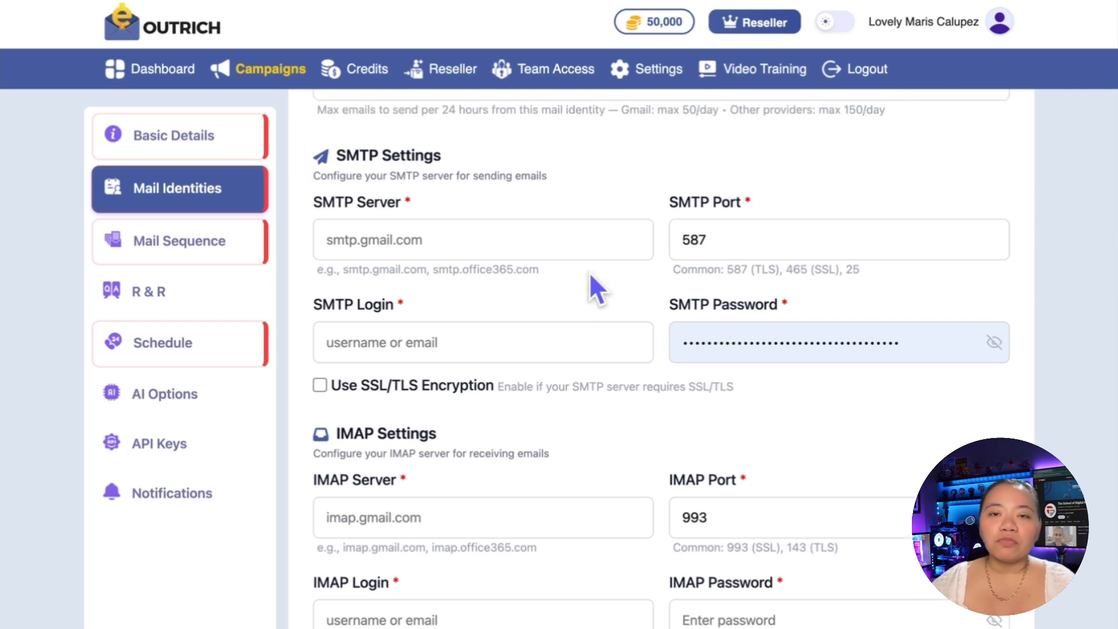
{"action": "scroll", "coordinate": [525, 222], "scroll_direction": "down", "scroll_amount": 5}
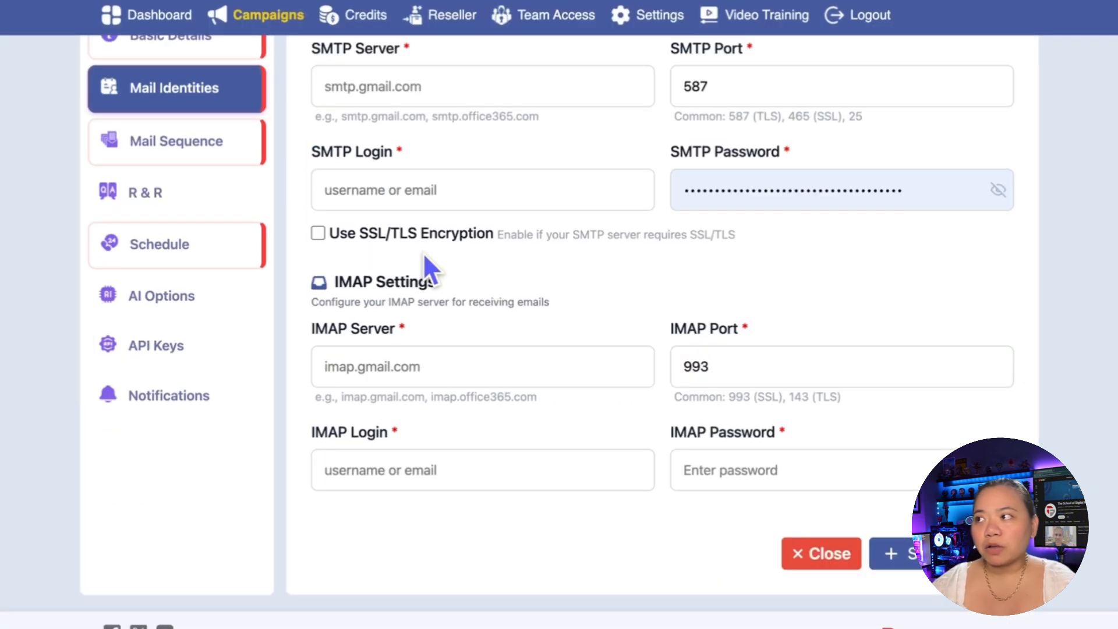
Step: Create the campaign's first mail sequence and review its name, delay and email variant fields
{"action": "left_click", "coordinate": [190, 151]}
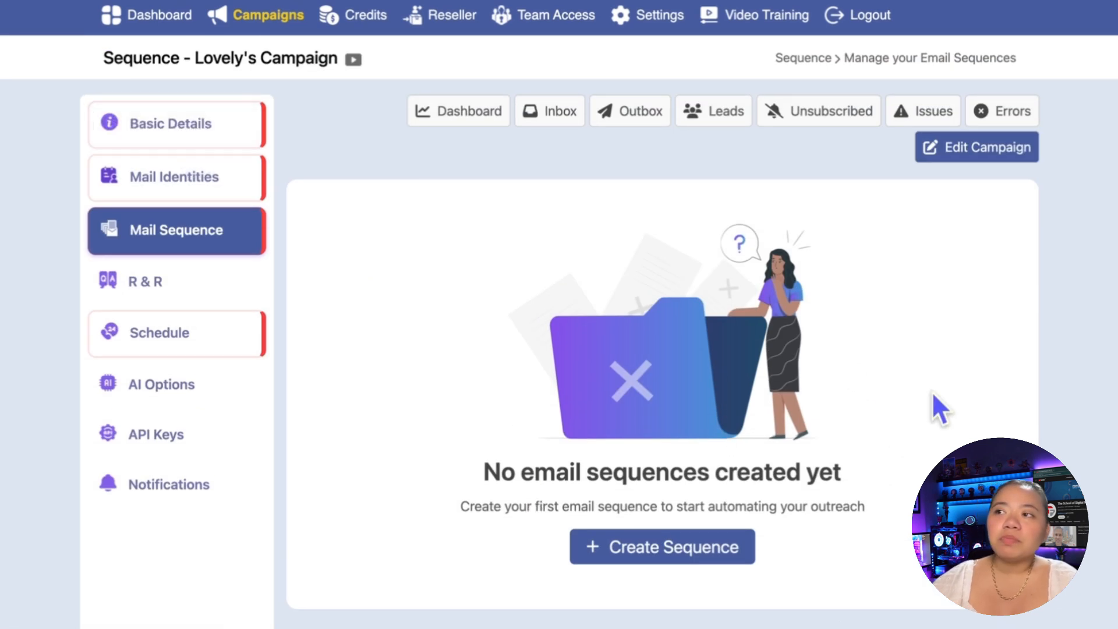
{"action": "left_click", "coordinate": [670, 556]}
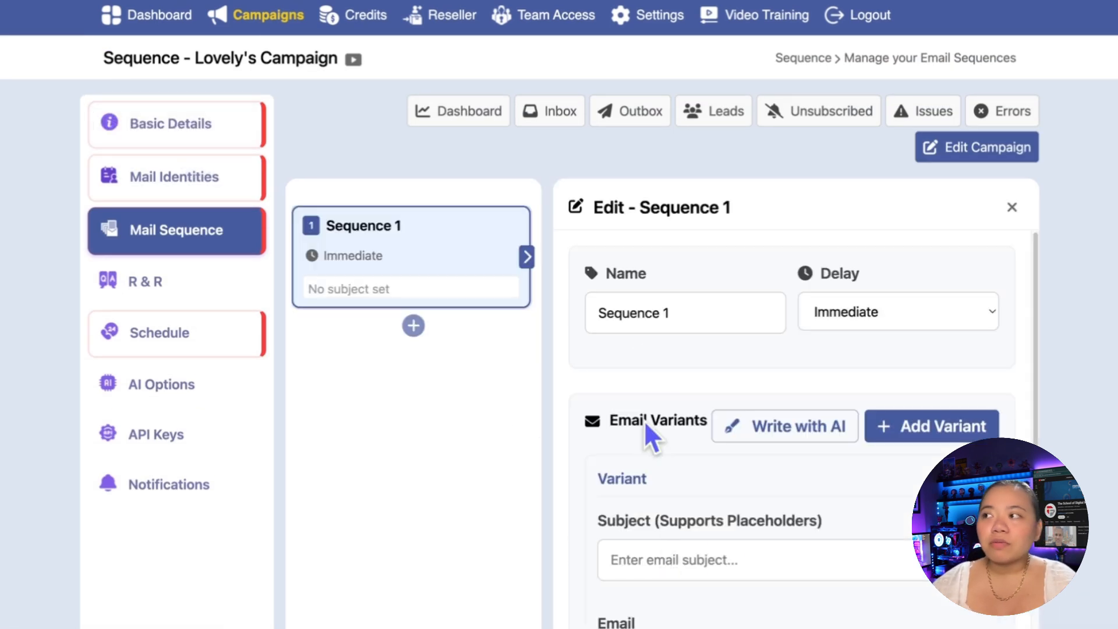
{"action": "scroll", "coordinate": [686, 337], "scroll_direction": "down", "scroll_amount": 1}
{"action": "scroll", "coordinate": [686, 335], "scroll_direction": "up", "scroll_amount": 1}
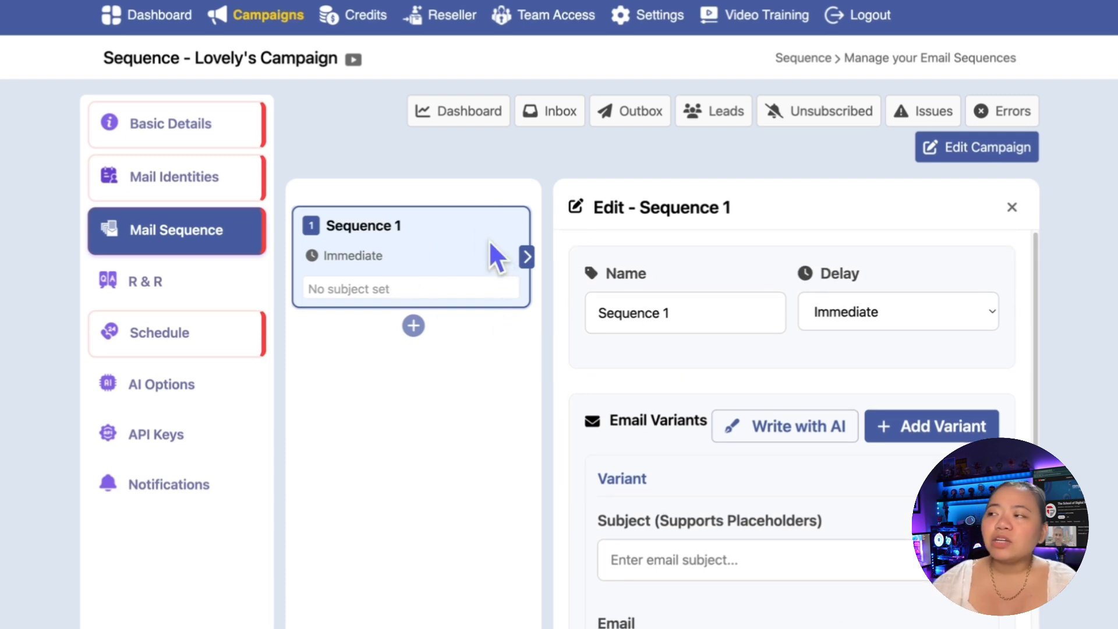
{"action": "scroll", "coordinate": [988, 233], "scroll_direction": "down", "scroll_amount": 1}
{"action": "scroll", "coordinate": [988, 233], "scroll_direction": "down", "scroll_amount": 1}
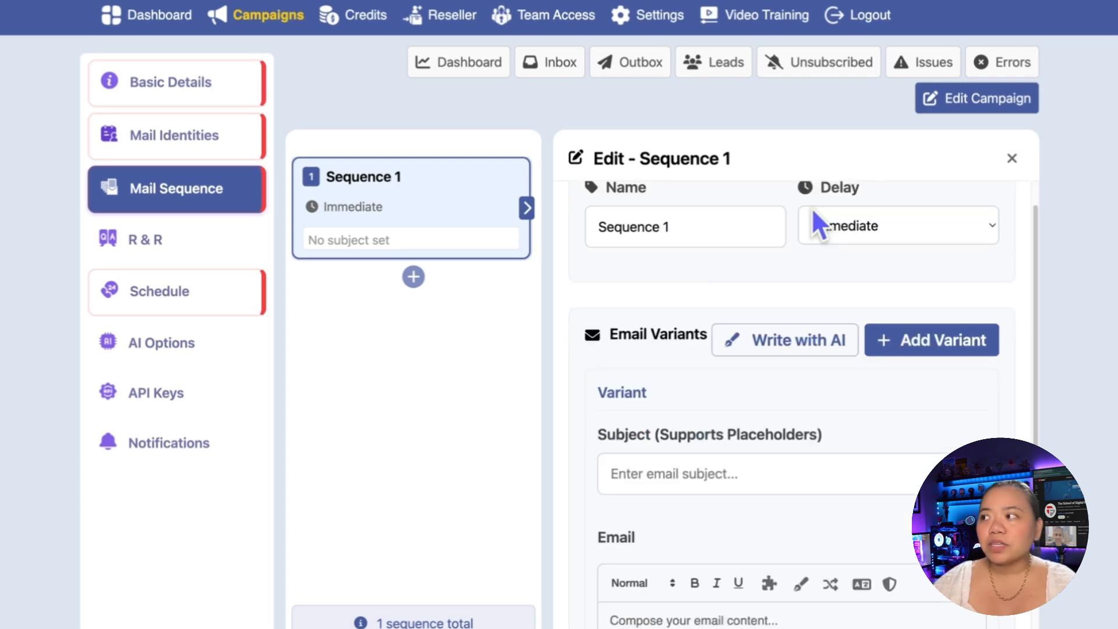
Step: Set the first sequence's delay to Immediate and add a second sequence below it
{"action": "left_click", "coordinate": [875, 322]}
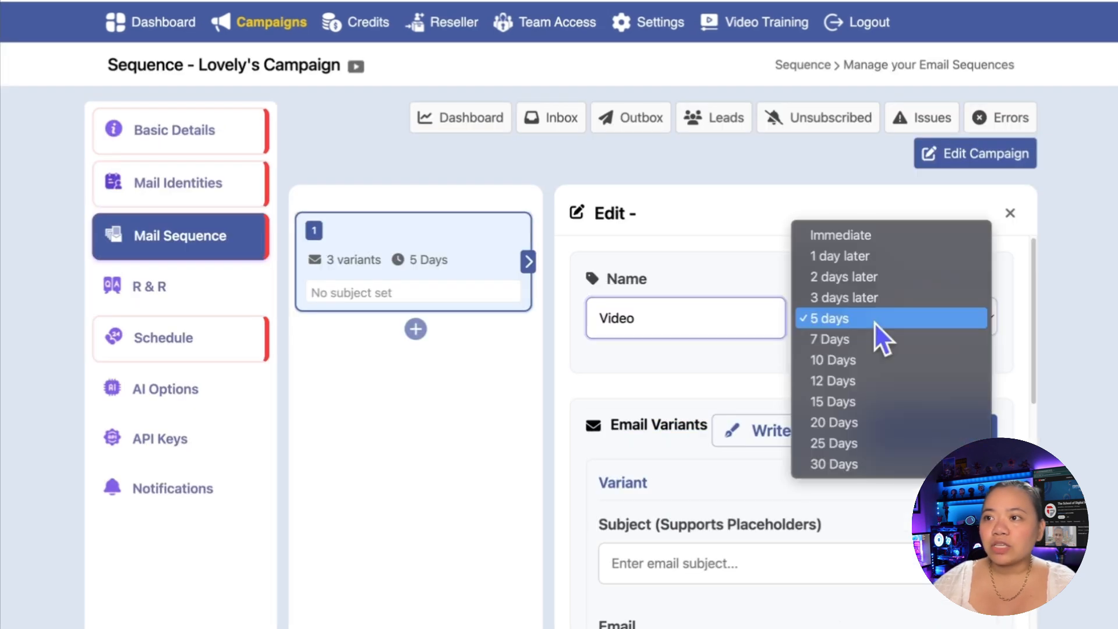
{"action": "left_click", "coordinate": [868, 240]}
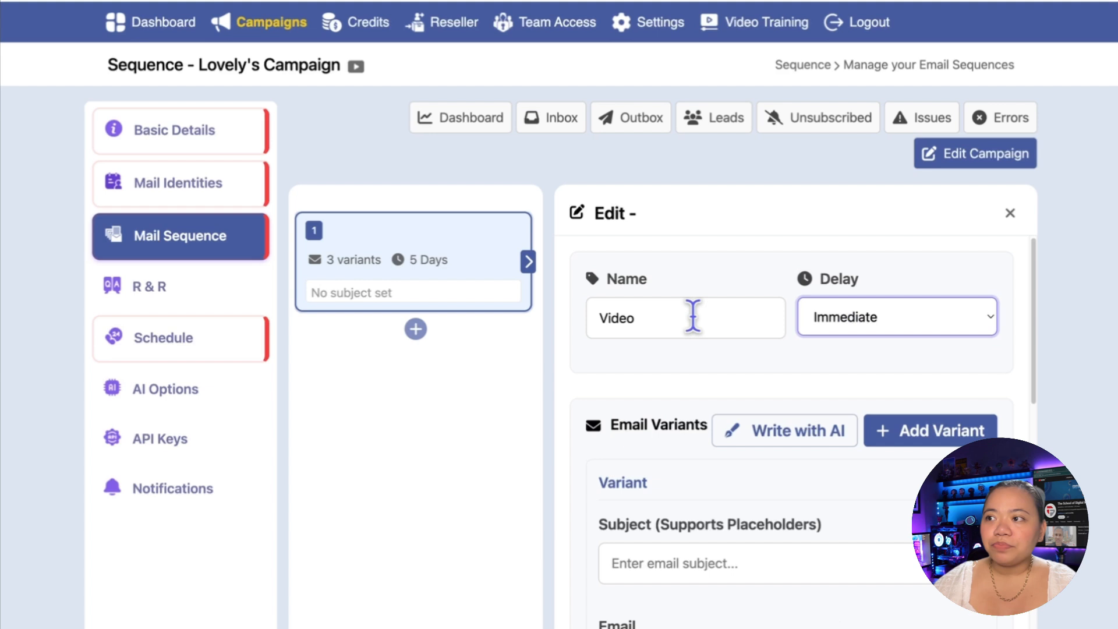
{"action": "left_click", "coordinate": [416, 329]}
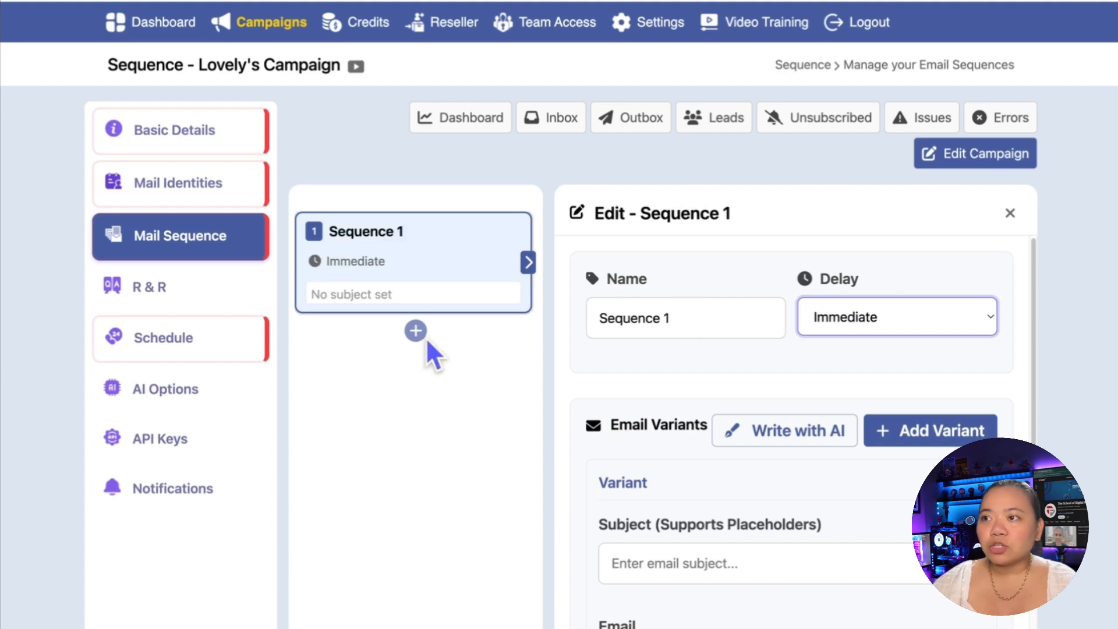
Step: Set the second sequence's delay to 2 days later and add a third sequence with a delay of 5 days
{"action": "left_click", "coordinate": [860, 329]}
{"action": "left_click", "coordinate": [864, 344]}
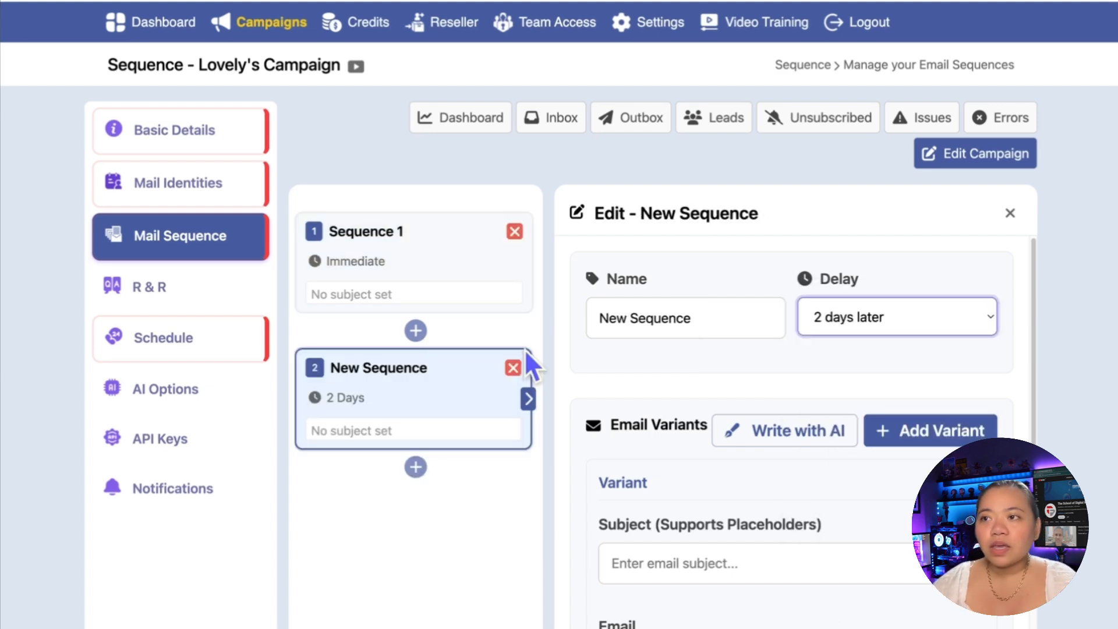
{"action": "left_click", "coordinate": [416, 467]}
{"action": "left_click", "coordinate": [876, 272]}
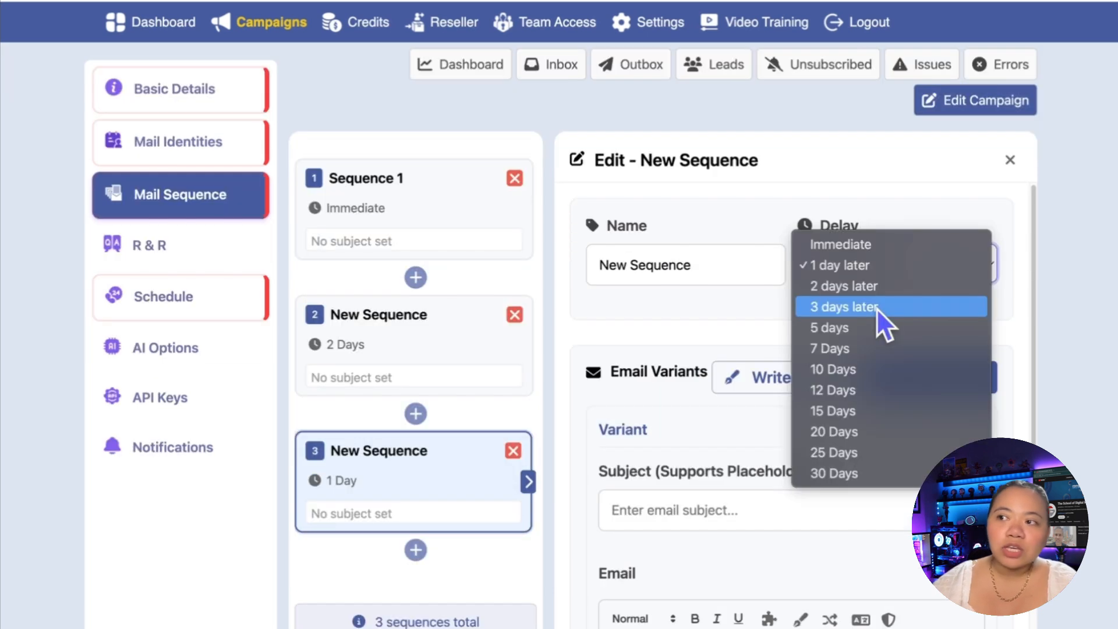
{"action": "left_click", "coordinate": [846, 327]}
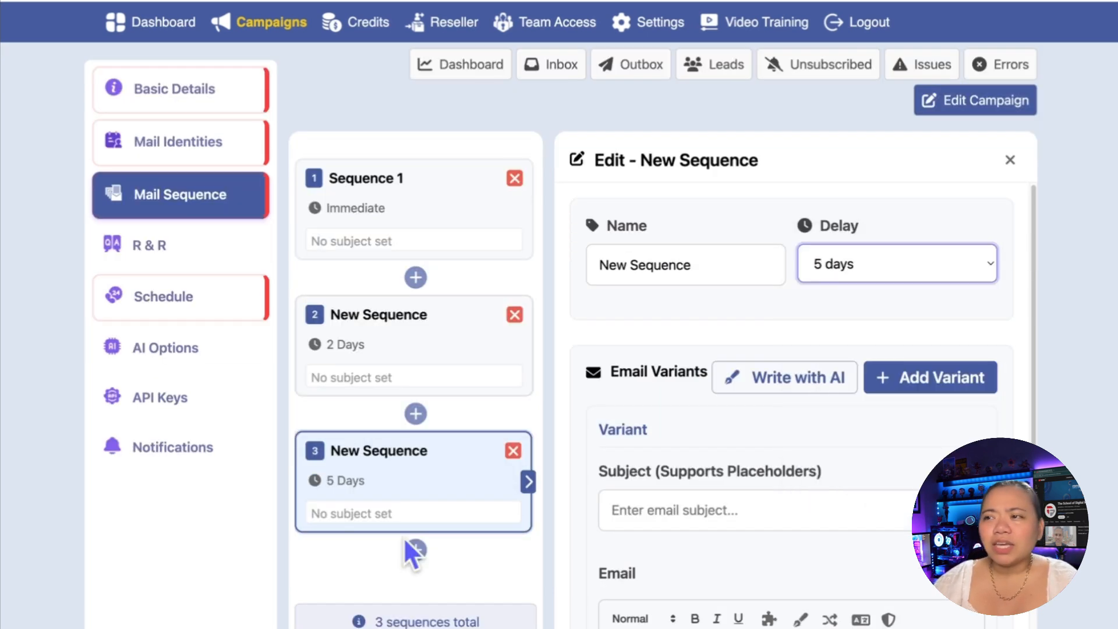
Step: Add a fourth sequence below the third and set its delay to 10 Days
{"action": "left_click", "coordinate": [407, 543]}
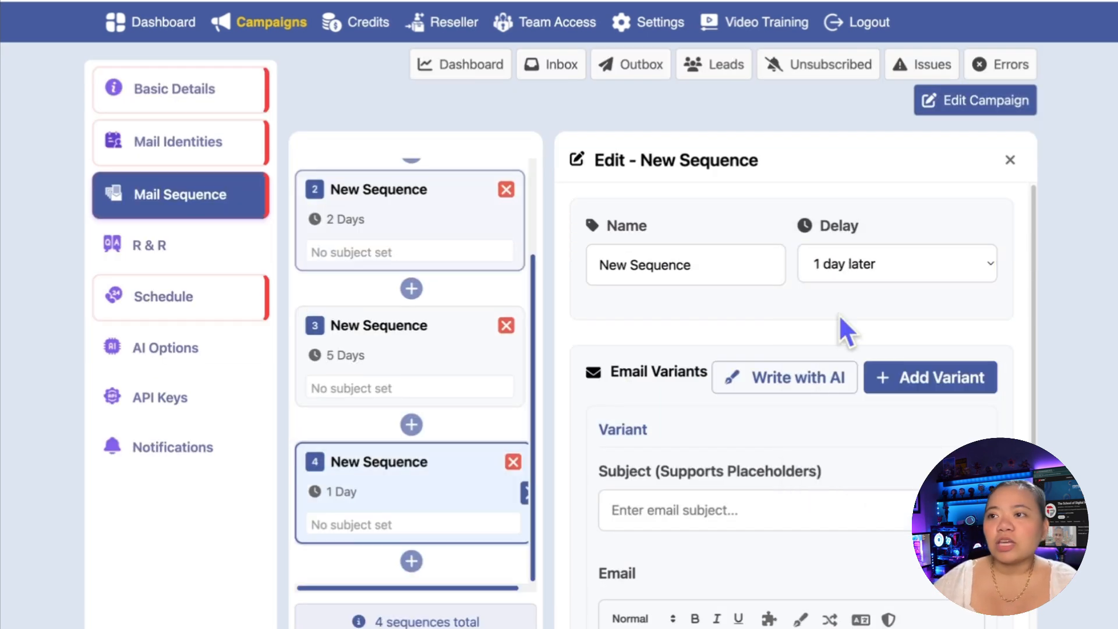
{"action": "left_click", "coordinate": [900, 271]}
{"action": "left_click", "coordinate": [874, 367]}
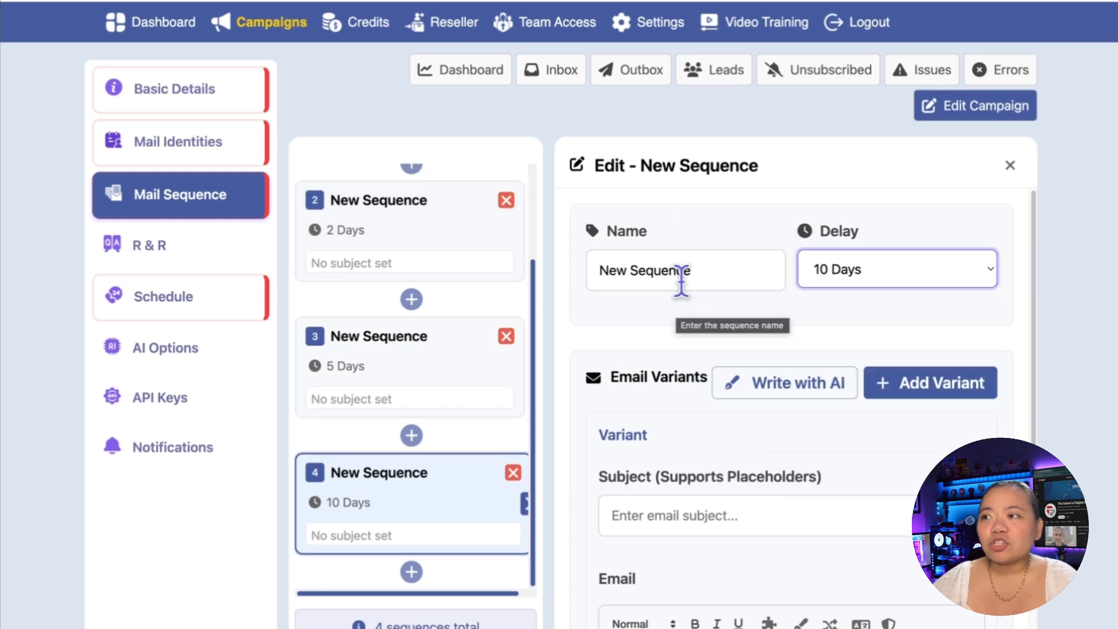
Step: Review the fourth sequence's email writing tools and add a second email variant to it
{"action": "scroll", "coordinate": [830, 308], "scroll_direction": "down", "scroll_amount": 1}
{"action": "scroll", "coordinate": [827, 303], "scroll_direction": "down", "scroll_amount": 2}
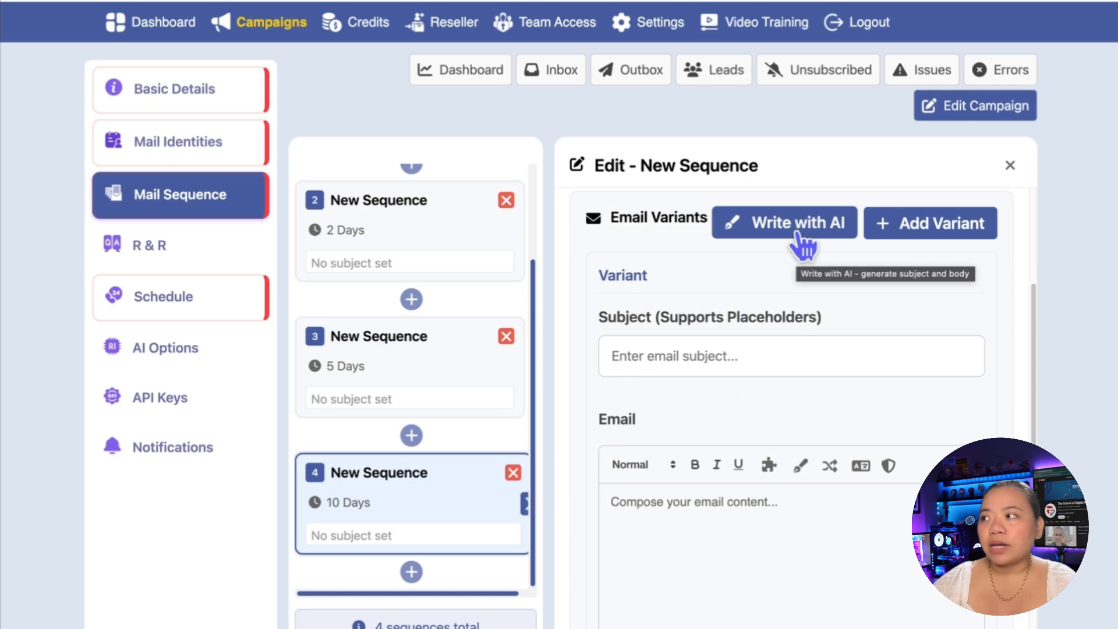
{"action": "scroll", "coordinate": [886, 351], "scroll_direction": "down", "scroll_amount": 3}
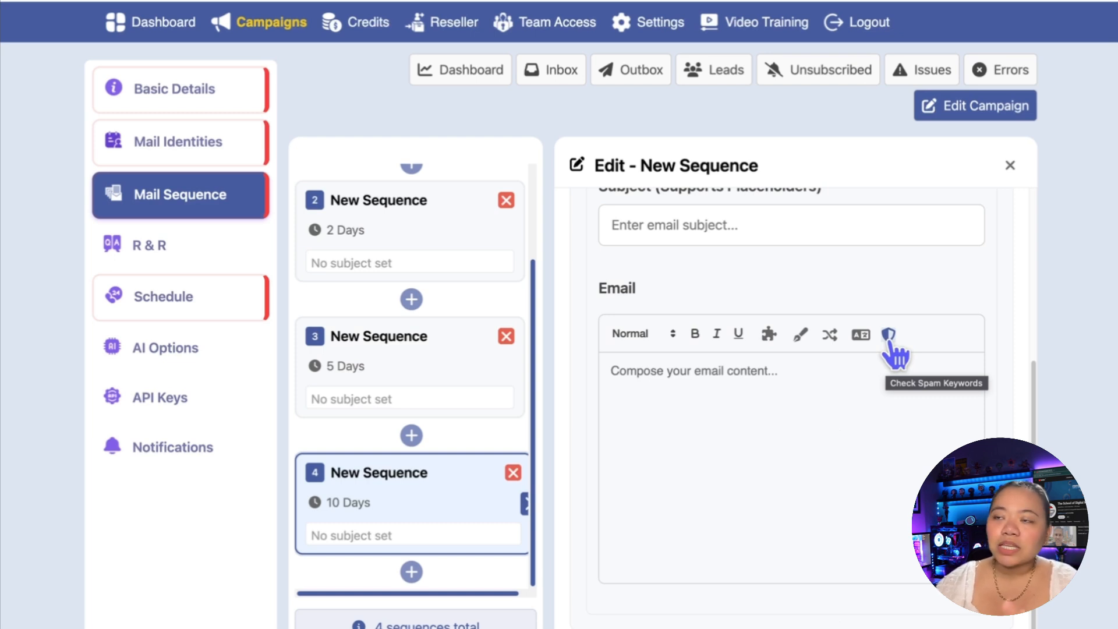
{"action": "scroll", "coordinate": [899, 295], "scroll_direction": "up", "scroll_amount": 2}
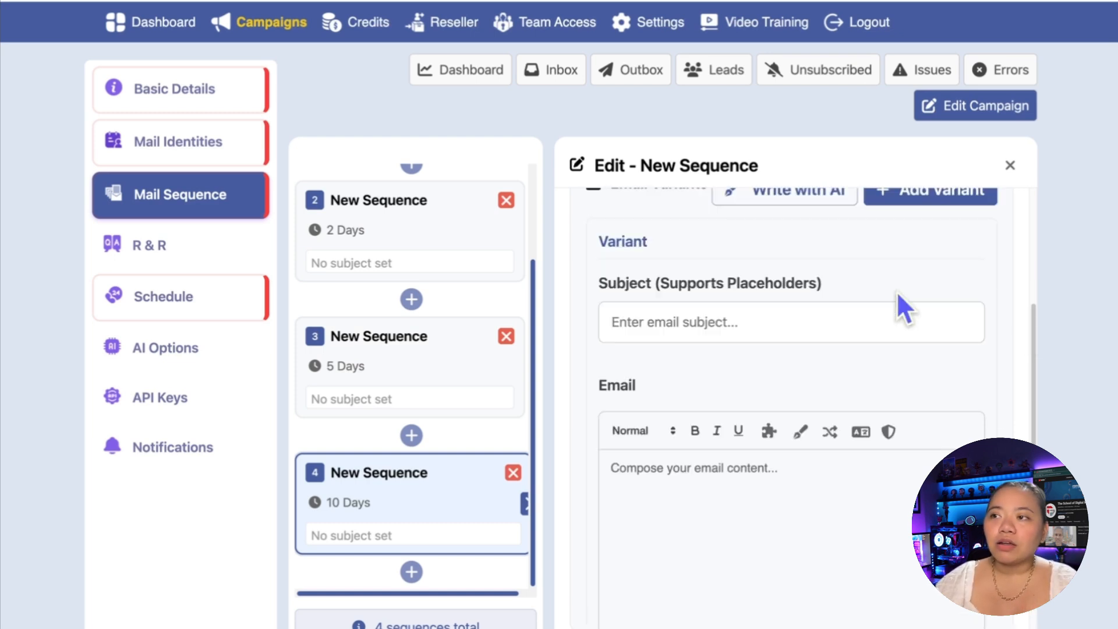
{"action": "scroll", "coordinate": [897, 292], "scroll_direction": "up", "scroll_amount": 1}
{"action": "left_click", "coordinate": [947, 219]}
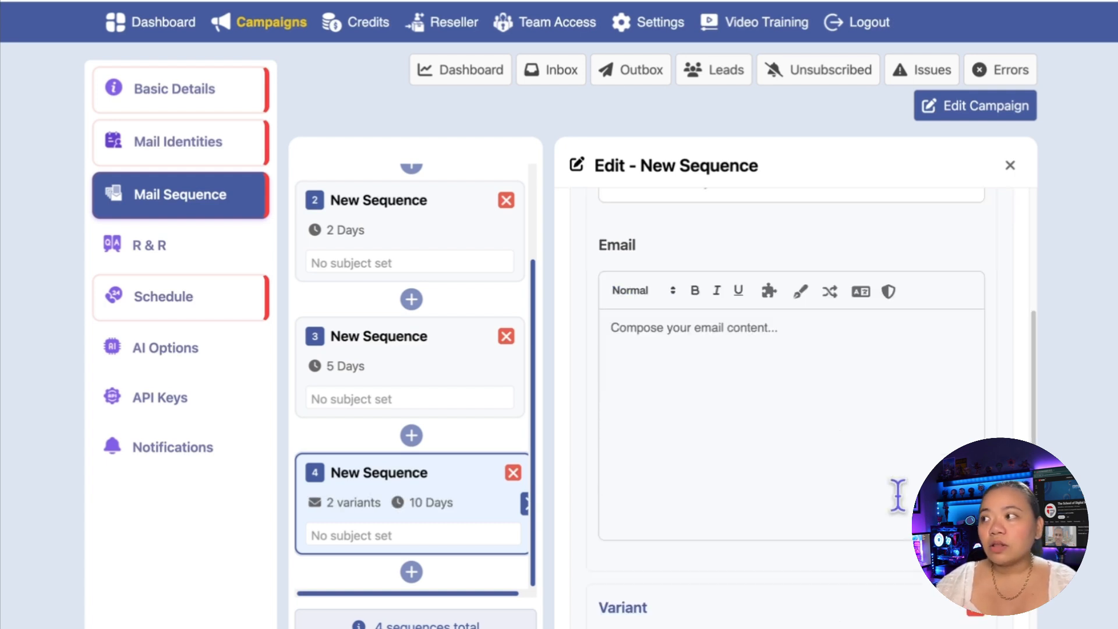
{"action": "scroll", "coordinate": [897, 496], "scroll_direction": "down", "scroll_amount": 5}
{"action": "scroll", "coordinate": [794, 454], "scroll_direction": "down", "scroll_amount": 1}
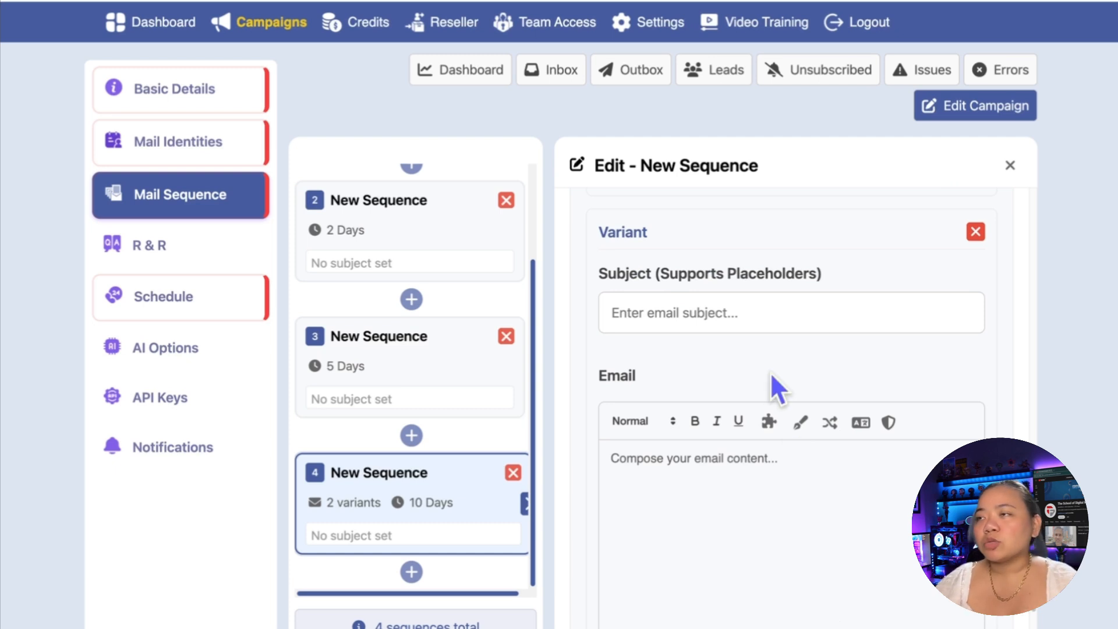
Step: Start a new response-and-reply entry for the campaign with the prospect's response "Can you send more details?"
{"action": "left_click", "coordinate": [151, 256]}
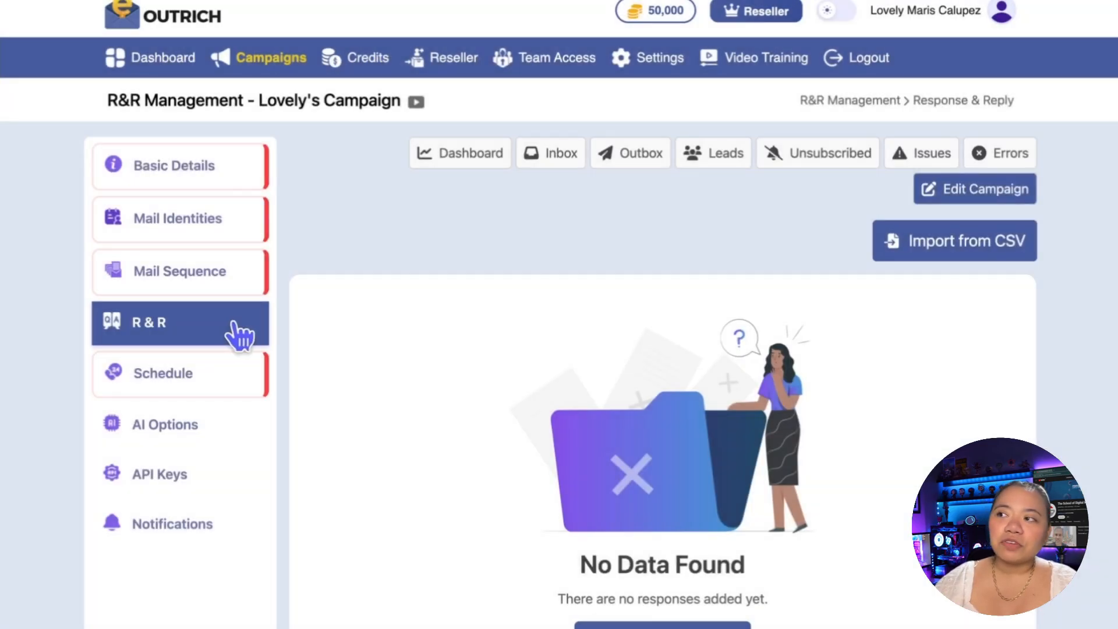
{"action": "scroll", "coordinate": [654, 382], "scroll_direction": "down", "scroll_amount": 1}
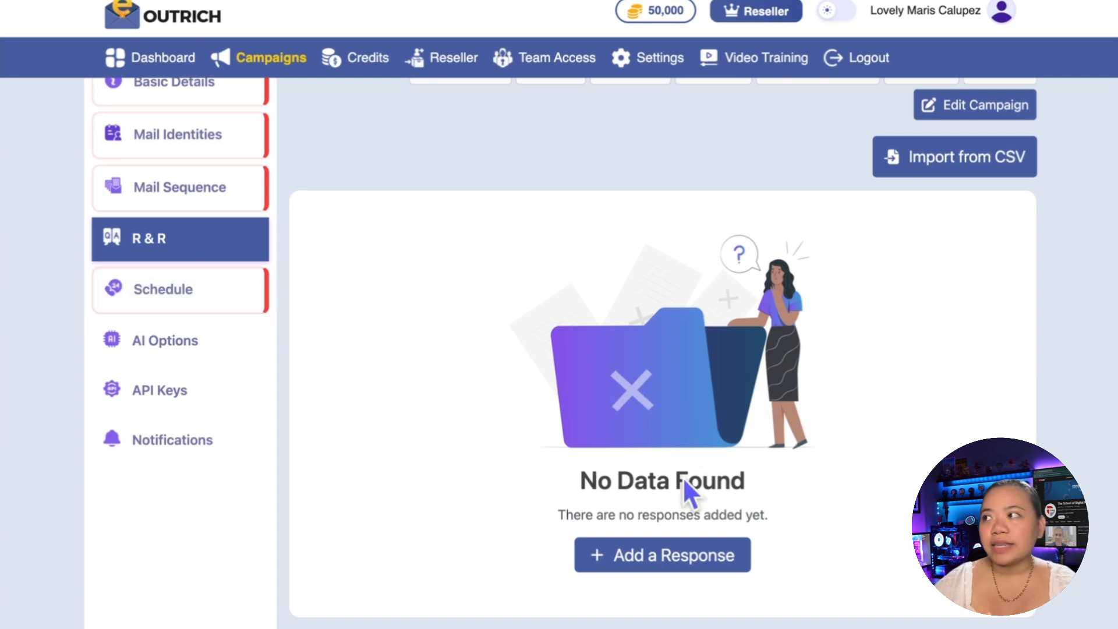
{"action": "left_click", "coordinate": [675, 560]}
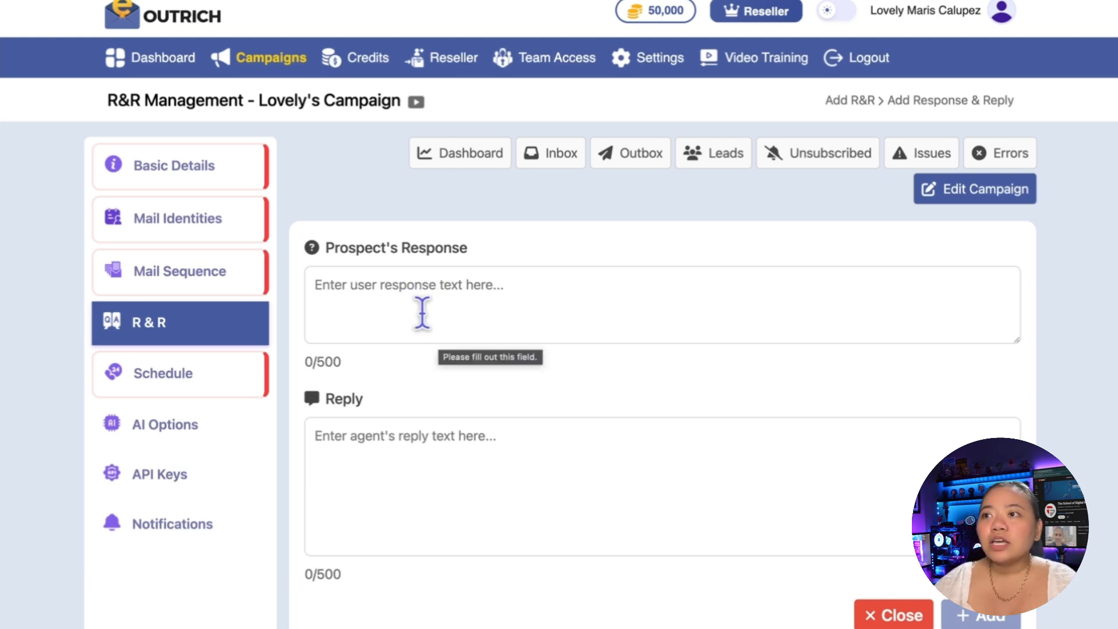
{"action": "left_click", "coordinate": [491, 300]}
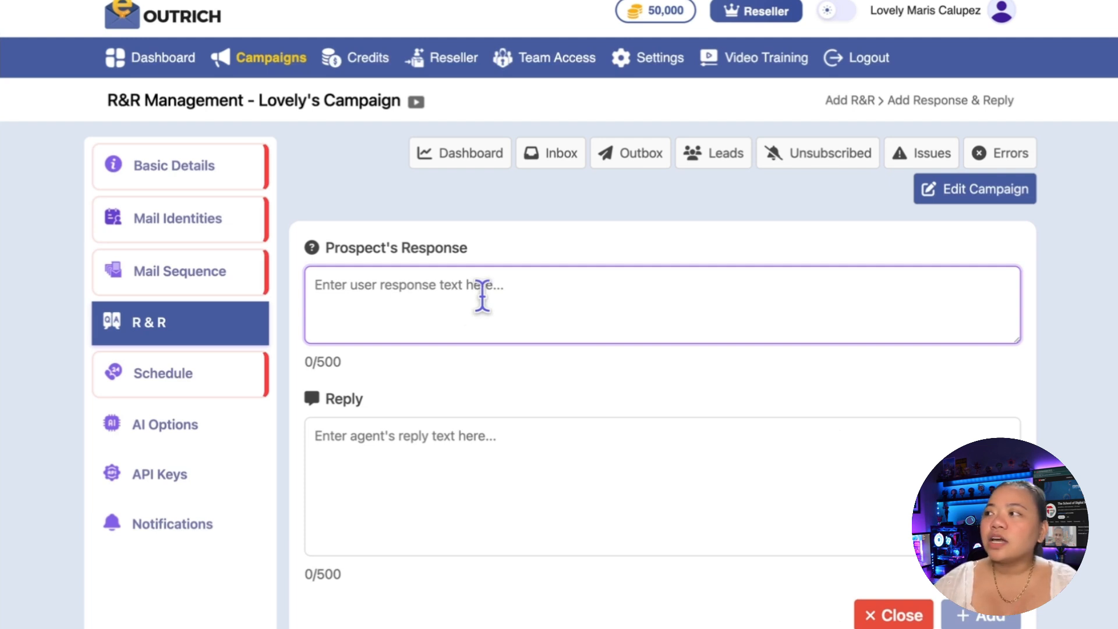
{"action": "type", "text": "Can you send more details?"}
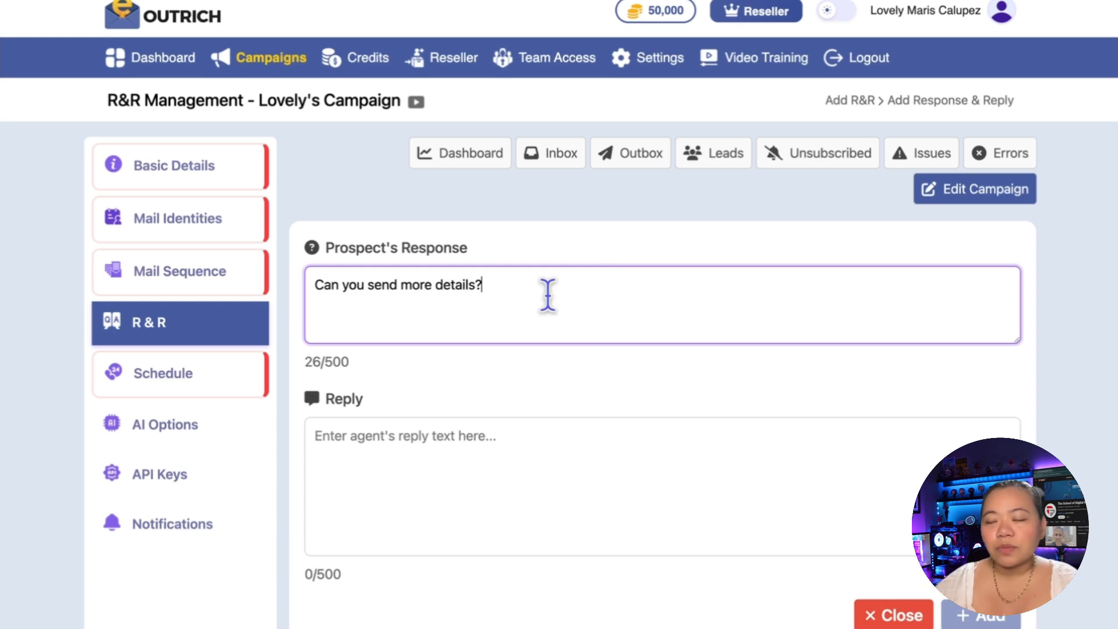
Step: Paste the reply starting "Of course! Here's a quick overview of how it works" and ending "if you're interested.", without a closing quotation mark
{"action": "left_click", "coordinate": [321, 418]}
{"action": "type", "text": "\"Of course! Here’s a quick overview of how it works: you set up a campaign, add your leads, and the AI handles sending and replying to emails automatically. I can also share a full walkthrough if you’re interested.\""}
{"action": "left_click", "coordinate": [321, 418]}
{"action": "key", "text": "BackSpace"}
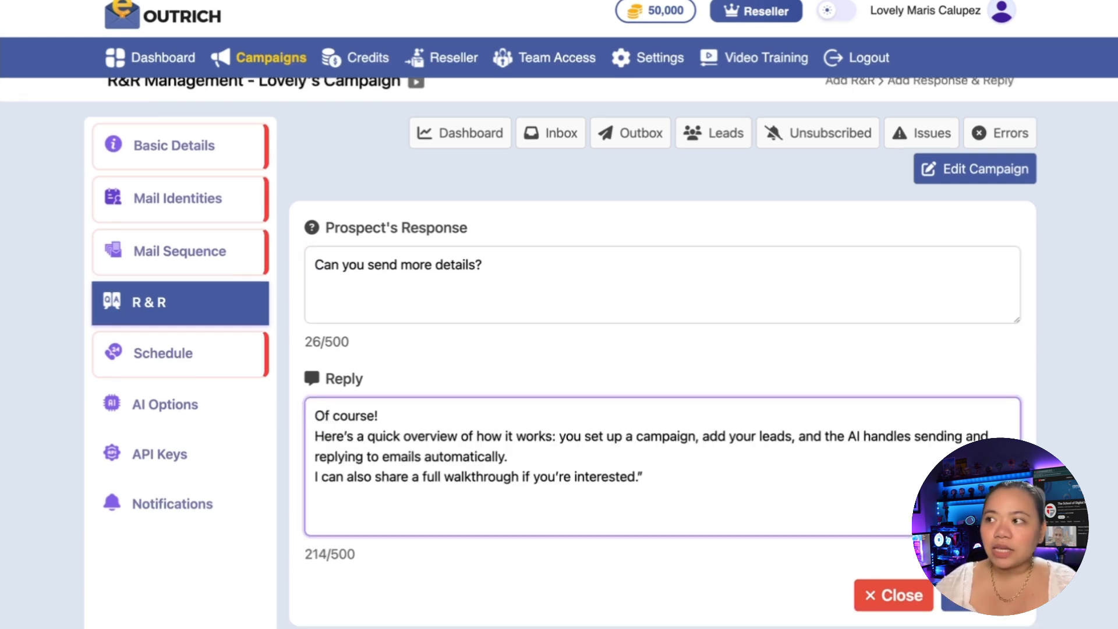
{"action": "left_click", "coordinate": [650, 475]}
{"action": "key", "text": "BackSpace"}
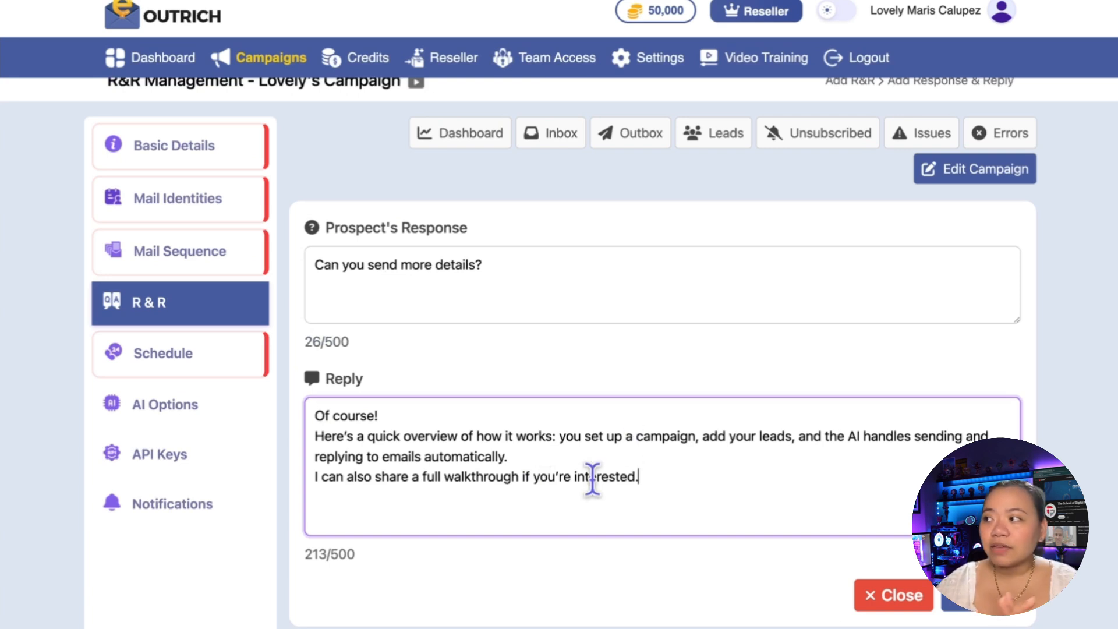
{"action": "left_click_drag", "start_coordinate": [665, 477], "coordinate": [304, 419]}
{"action": "key", "text": "ctrl+c"}
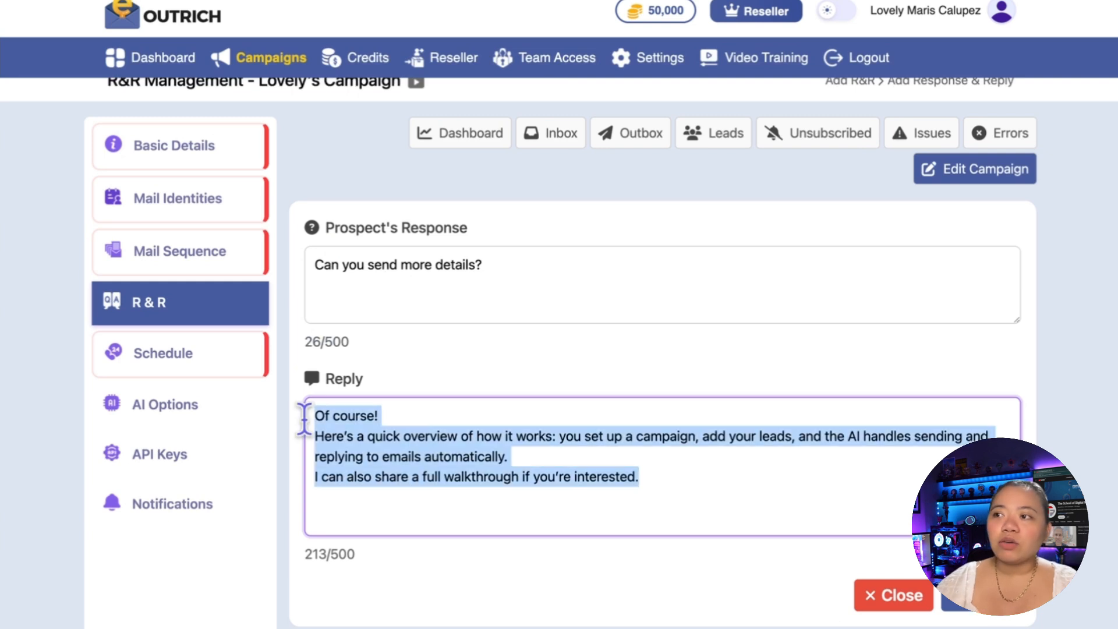
{"action": "key", "text": "BackSpace"}
{"action": "key", "text": "ctrl+v"}
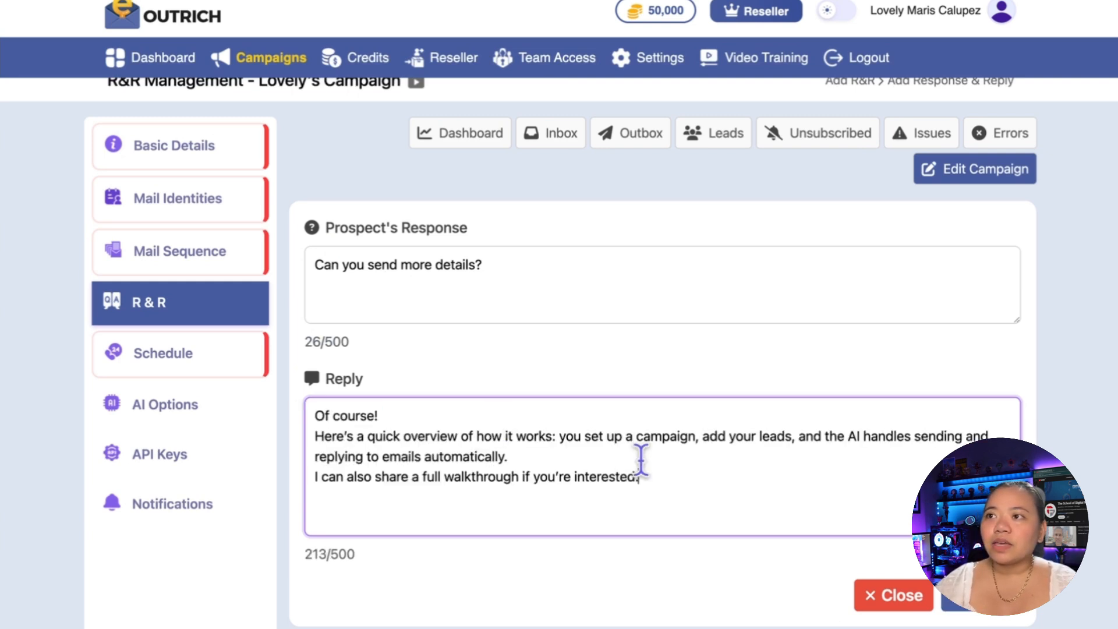
Step: Enable Monday, Tuesday, Wednesday and Thursday as sending days in the campaign schedule
{"action": "left_click", "coordinate": [197, 250]}
{"action": "scroll", "coordinate": [694, 373], "scroll_direction": "down", "scroll_amount": 1}
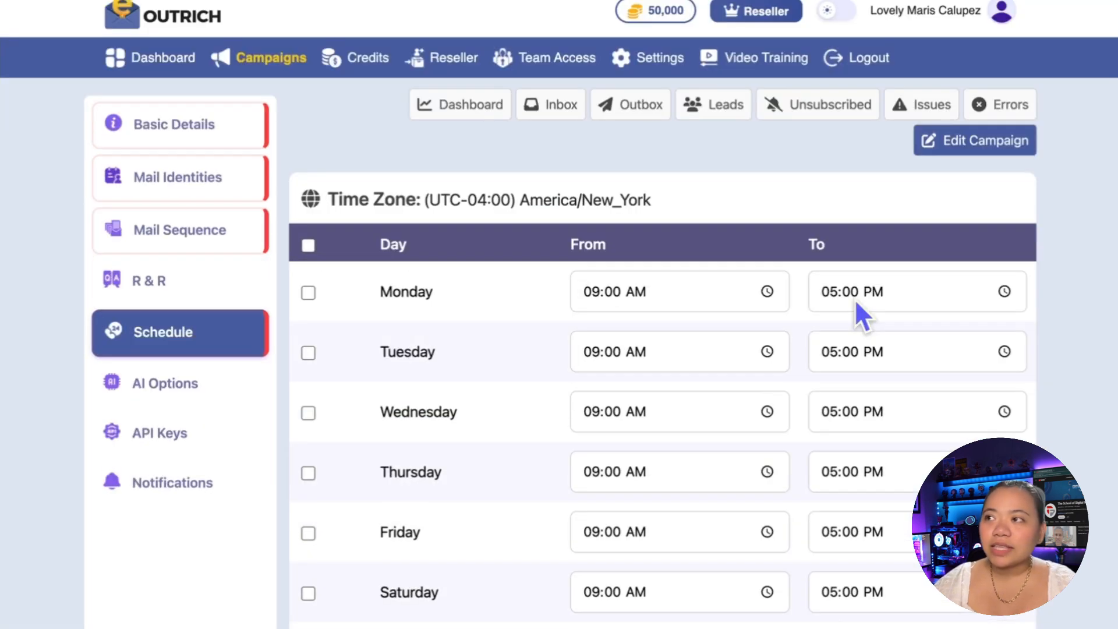
{"action": "scroll", "coordinate": [599, 382], "scroll_direction": "down", "scroll_amount": 1}
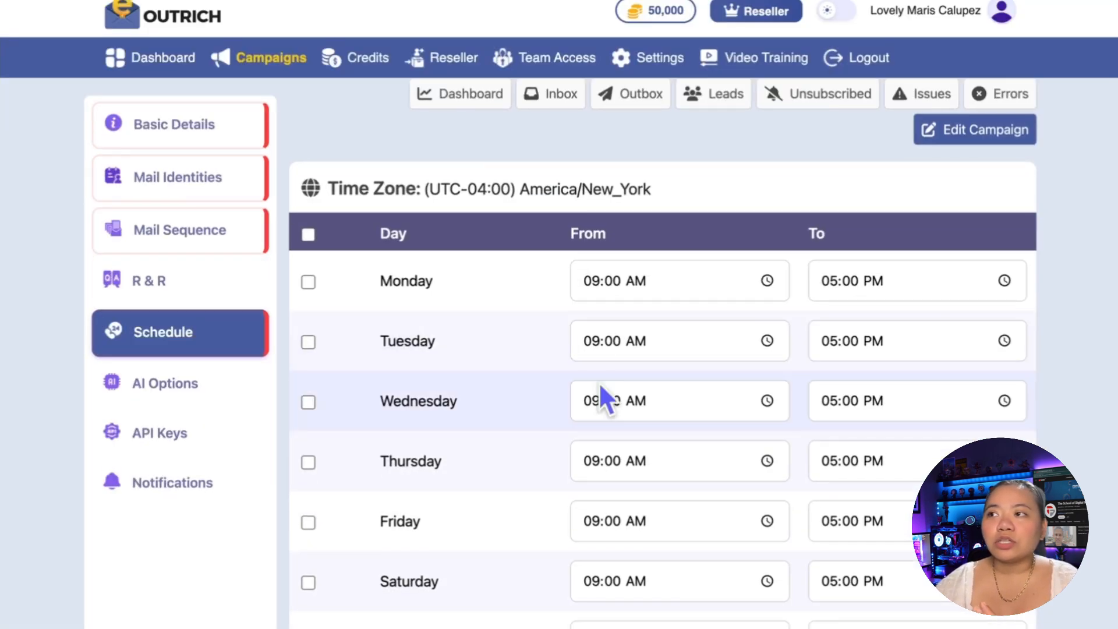
{"action": "scroll", "coordinate": [599, 382], "scroll_direction": "down", "scroll_amount": 1}
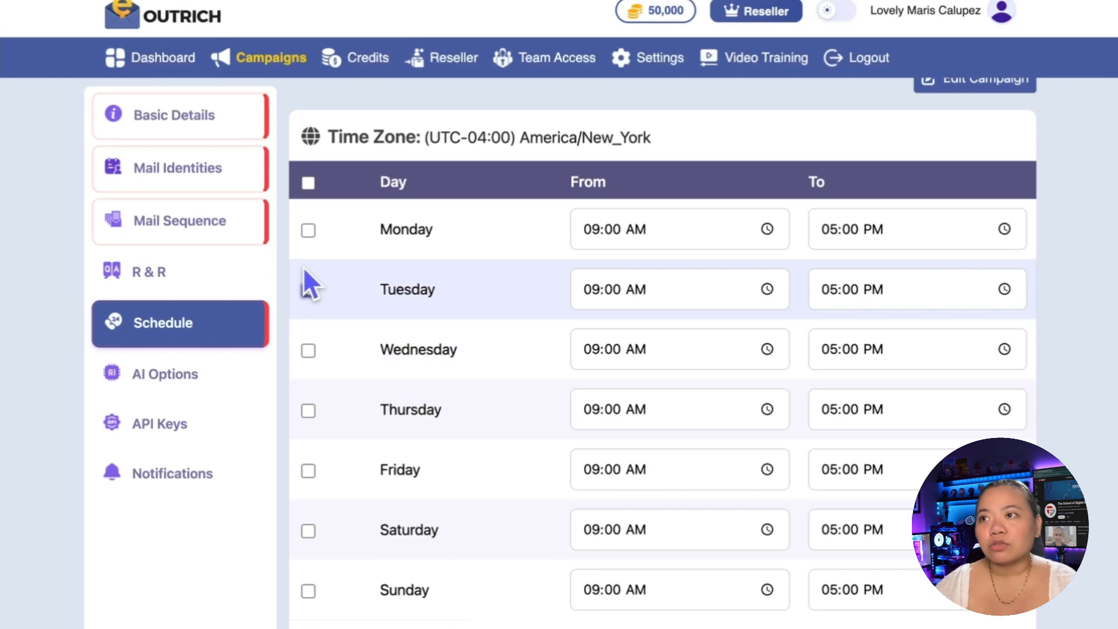
{"action": "left_click", "coordinate": [308, 230]}
{"action": "left_click", "coordinate": [308, 350]}
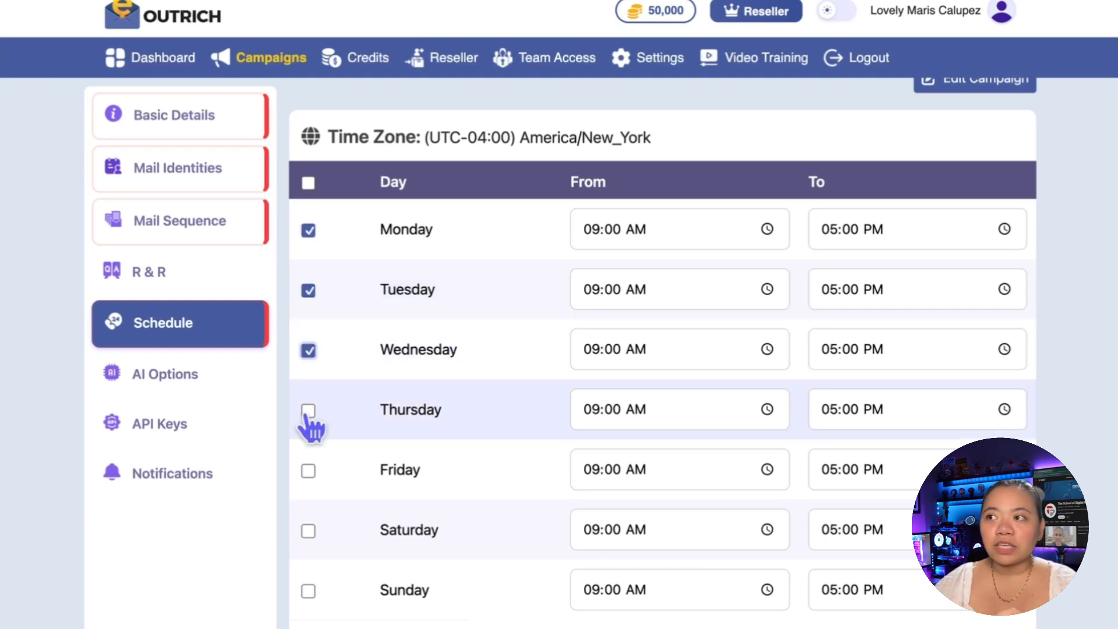
{"action": "left_click", "coordinate": [309, 411]}
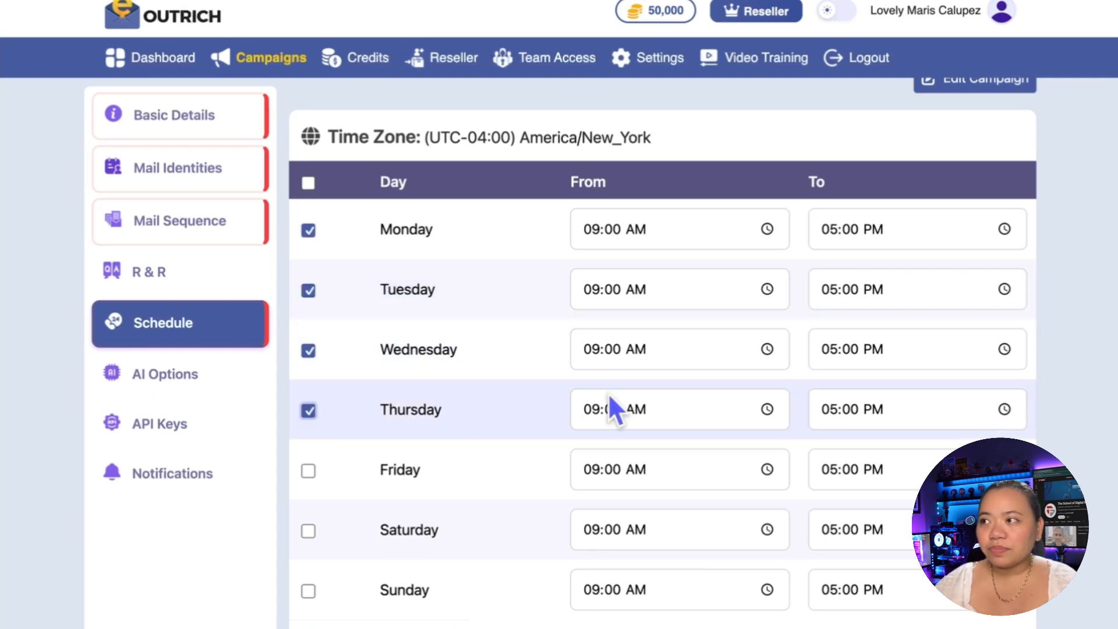
Step: Set Wednesday's sending hours from 09:03 PM to 08:00 AM
{"action": "left_click", "coordinate": [767, 350]}
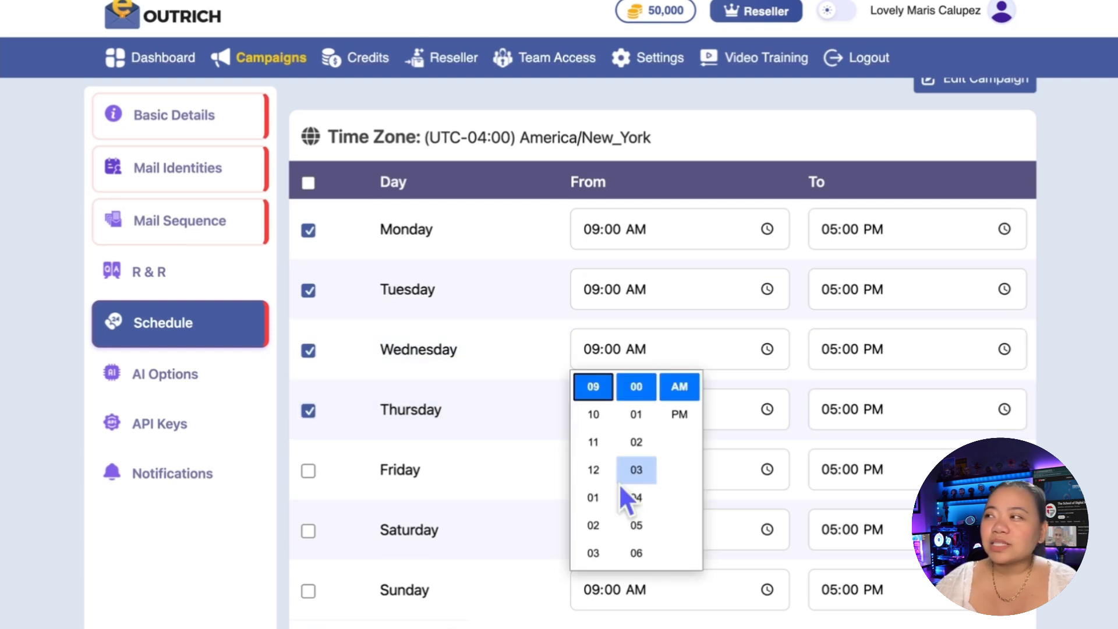
{"action": "left_click", "coordinate": [636, 470]}
{"action": "left_click", "coordinate": [679, 415]}
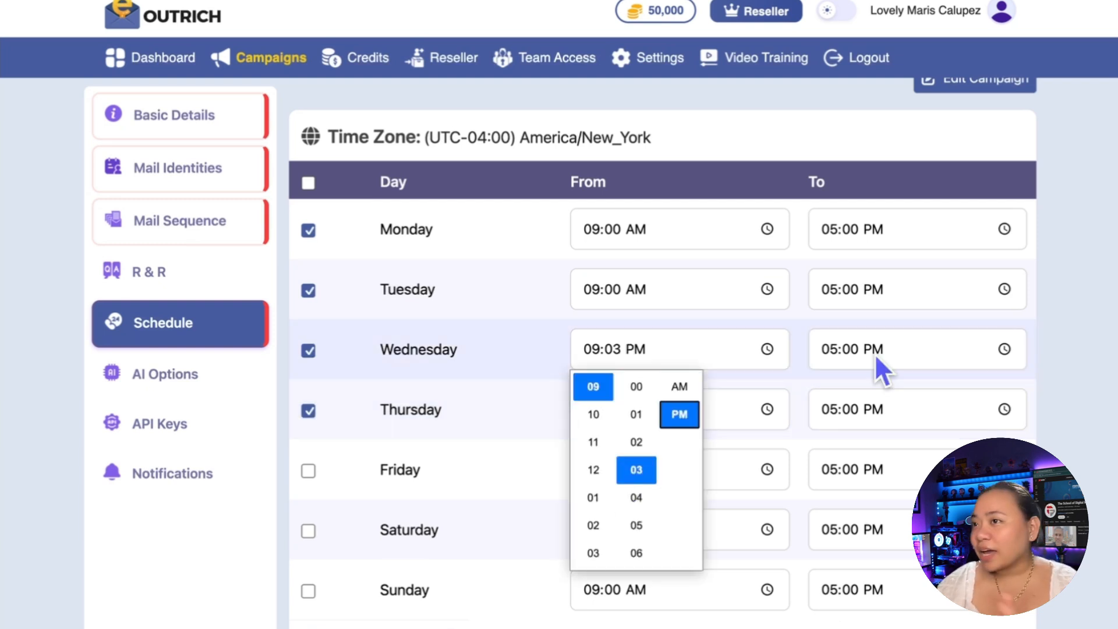
{"action": "left_click", "coordinate": [973, 344]}
{"action": "left_click", "coordinate": [973, 344]}
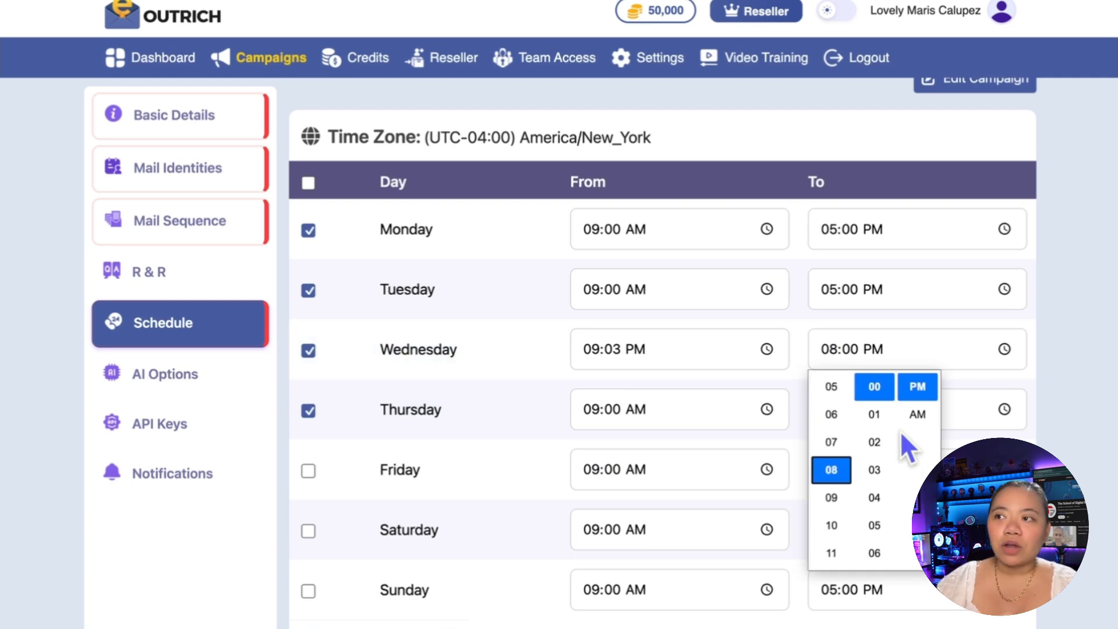
{"action": "left_click", "coordinate": [918, 415]}
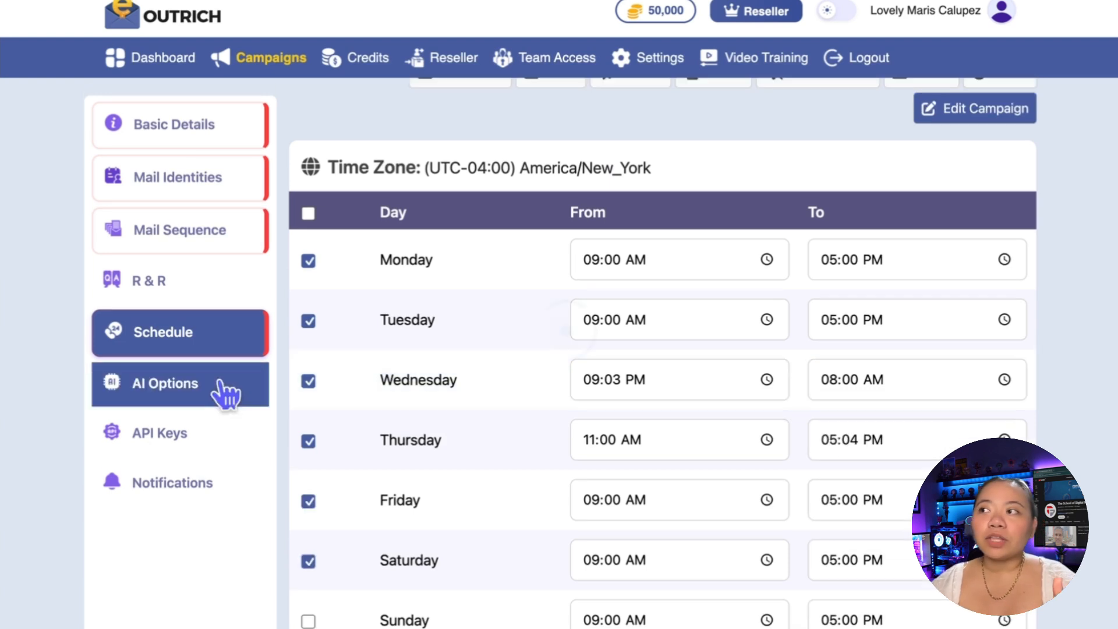
Step: Enable email verification, AI lead enrichment, AI mail rewriting and AI replies to incoming mails, and look at the available AI models
{"action": "left_click", "coordinate": [220, 382]}
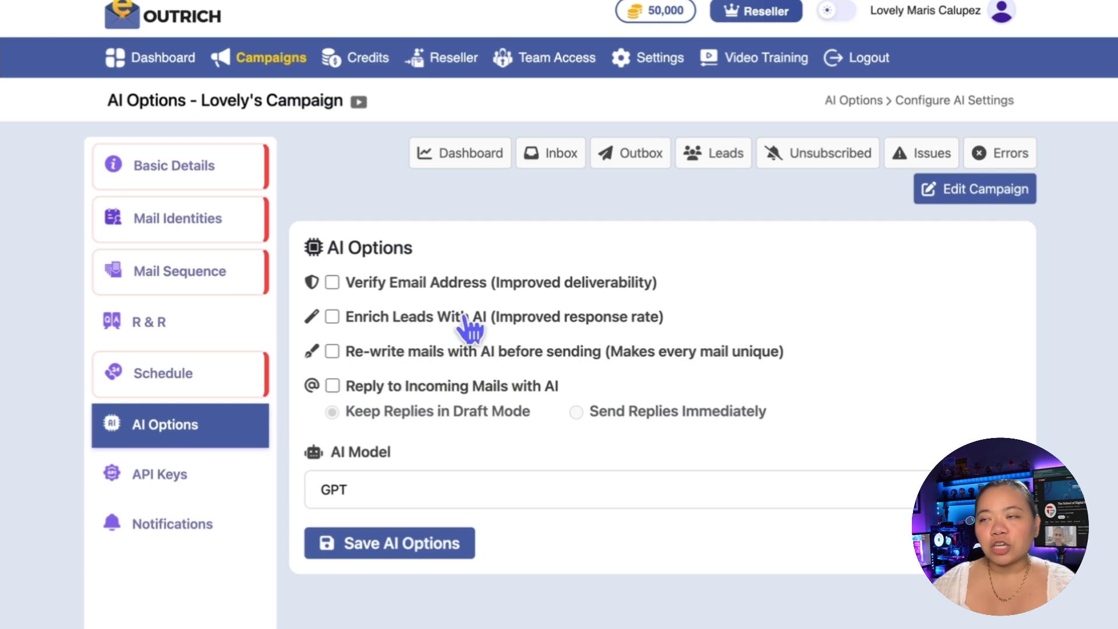
{"action": "left_click", "coordinate": [393, 288]}
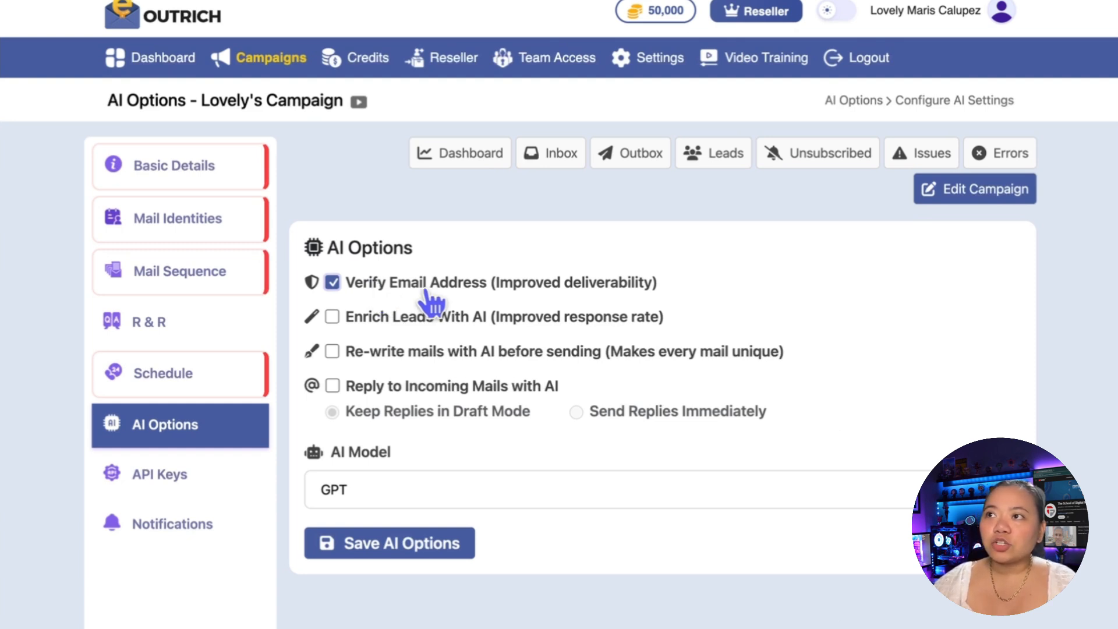
{"action": "left_click", "coordinate": [333, 317]}
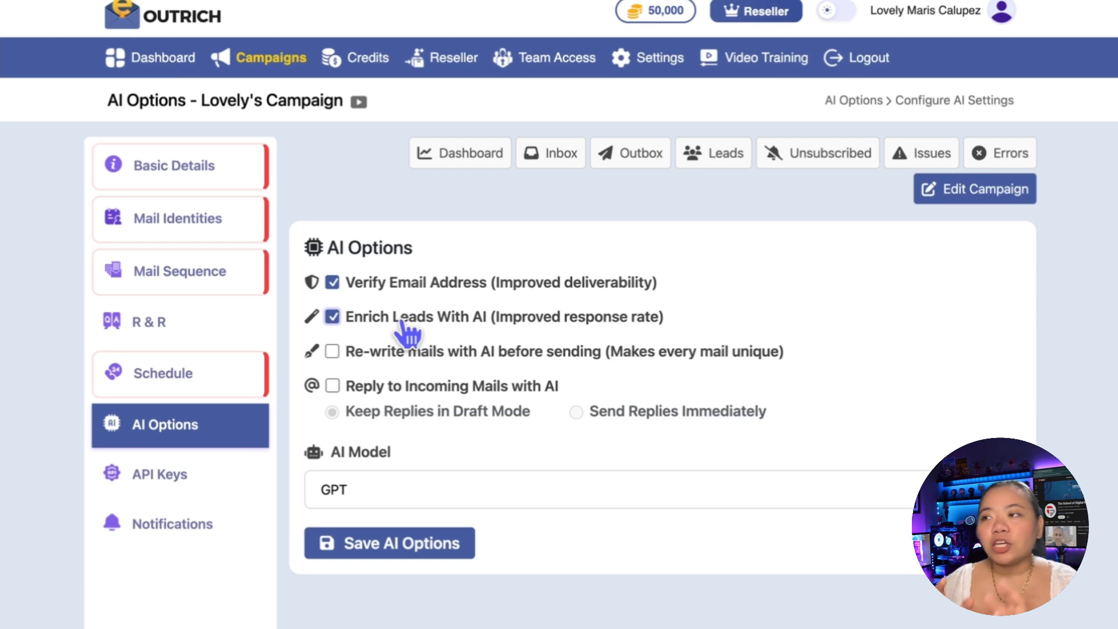
{"action": "left_click", "coordinate": [339, 351]}
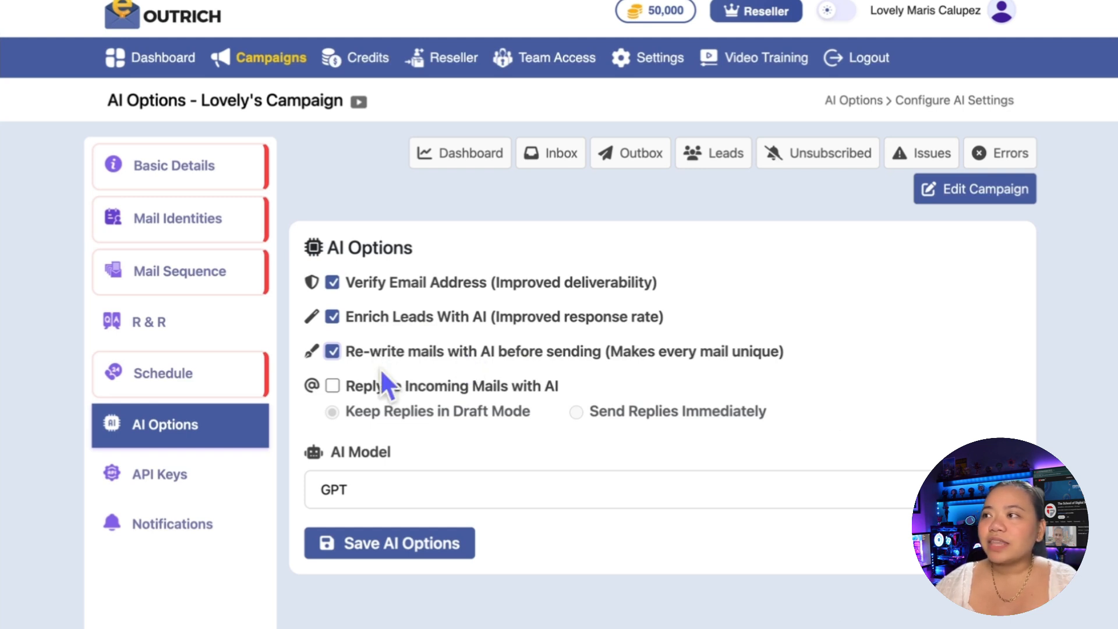
{"action": "left_click", "coordinate": [333, 386]}
{"action": "left_click", "coordinate": [434, 490]}
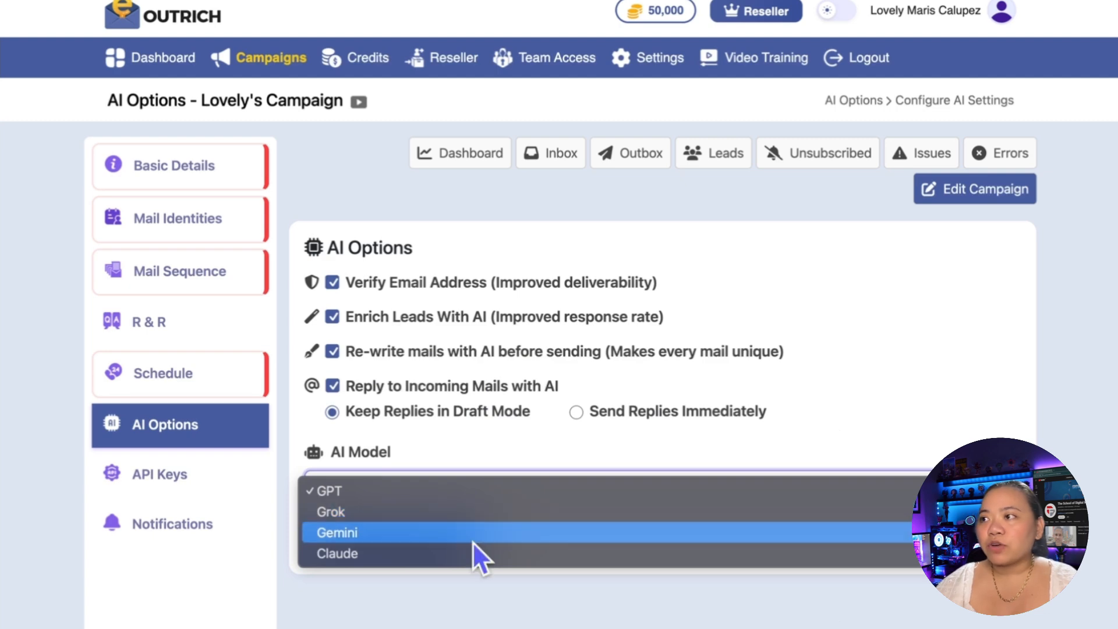
Step: Open the campaign's API key management page and review its campaign ID and key generation fields
{"action": "left_click", "coordinate": [177, 482]}
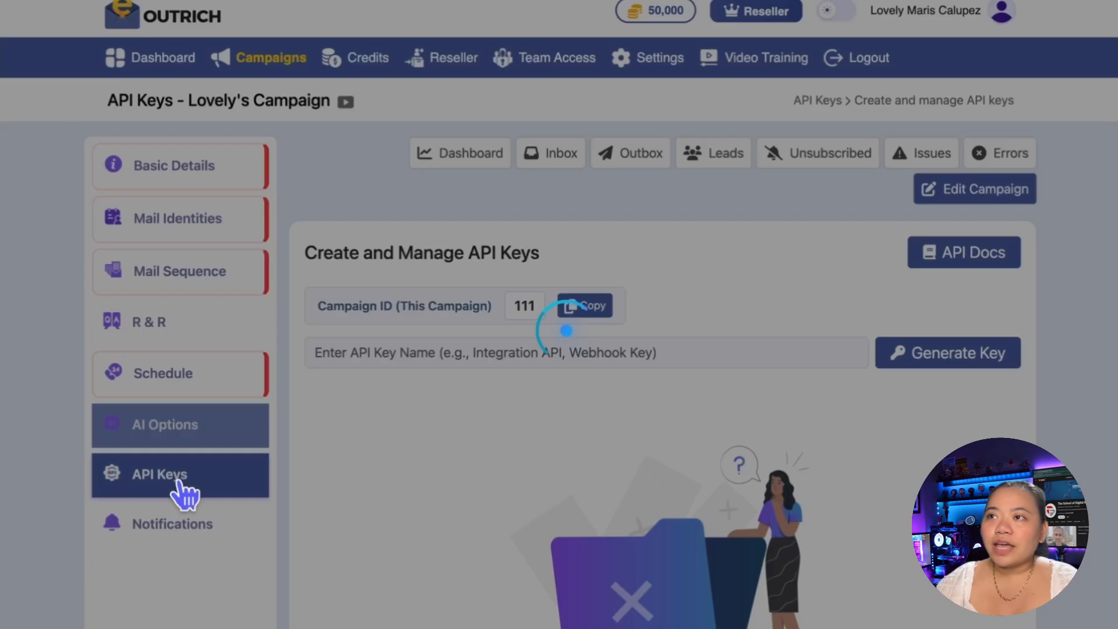
{"action": "scroll", "coordinate": [794, 274], "scroll_direction": "down", "scroll_amount": 1}
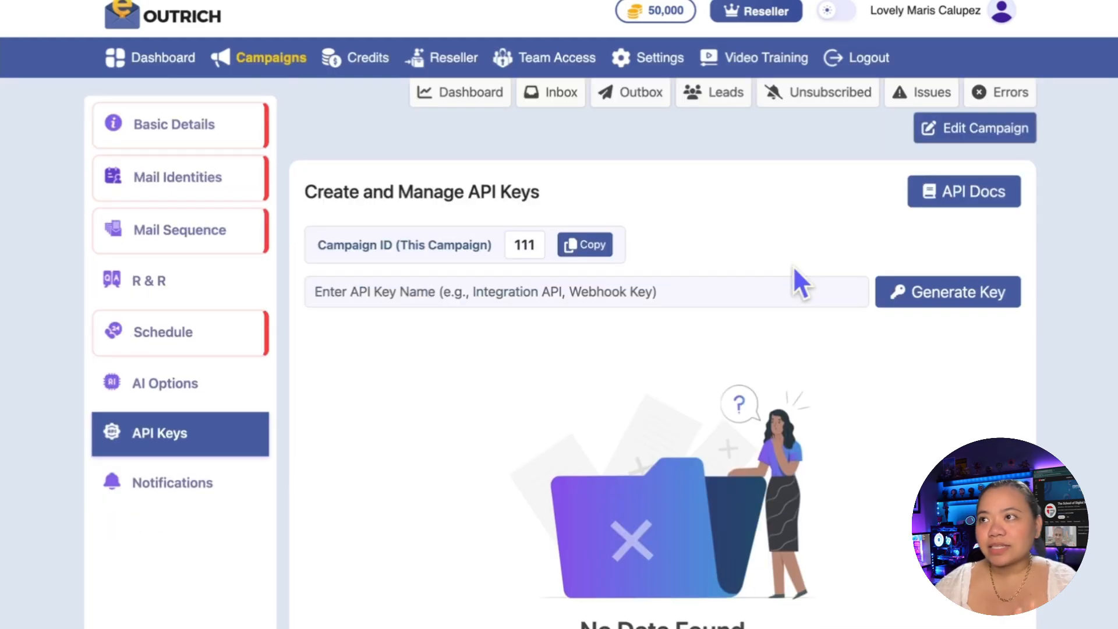
{"action": "scroll", "coordinate": [794, 267], "scroll_direction": "down", "scroll_amount": 1}
{"action": "scroll", "coordinate": [793, 267], "scroll_direction": "down", "scroll_amount": 1}
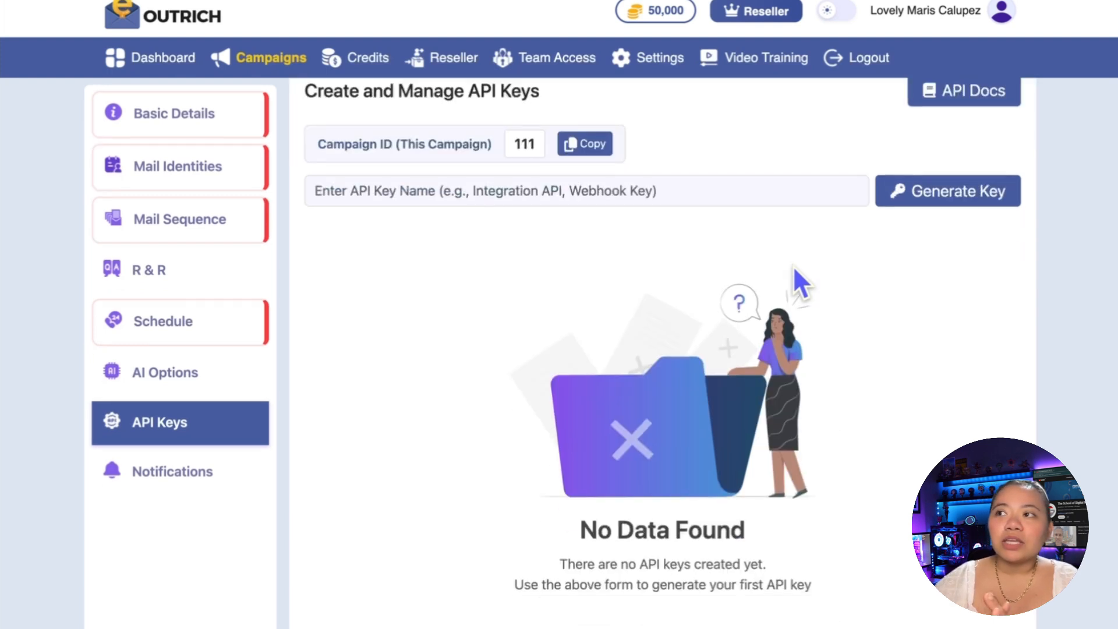
{"action": "scroll", "coordinate": [795, 269], "scroll_direction": "up", "scroll_amount": 1}
{"action": "scroll", "coordinate": [524, 223], "scroll_direction": "up", "scroll_amount": 2}
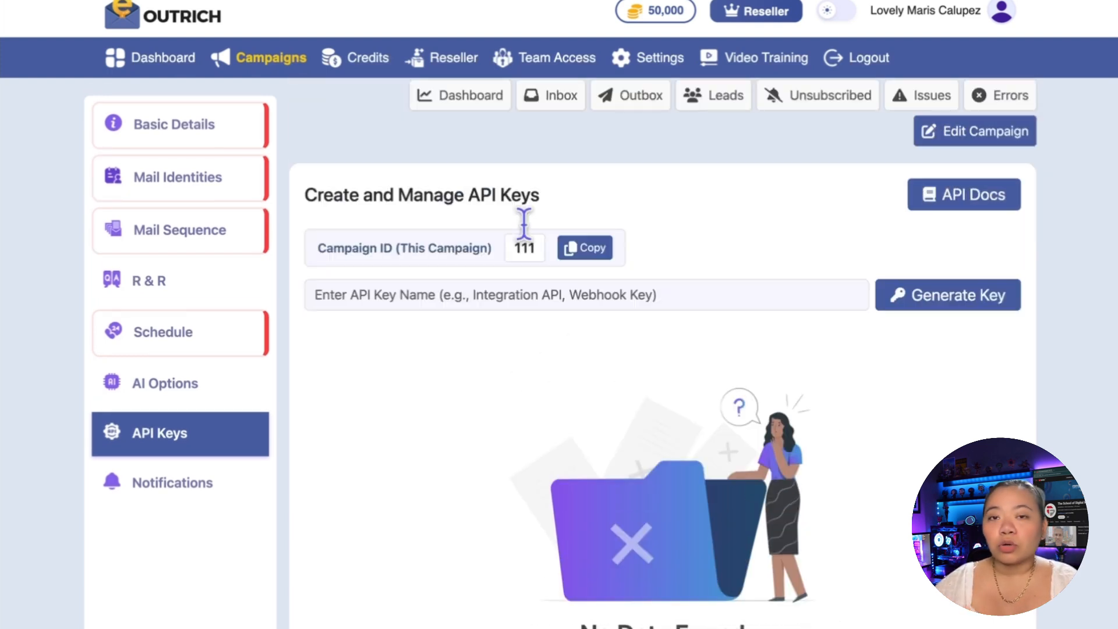
{"action": "scroll", "coordinate": [524, 223], "scroll_direction": "down", "scroll_amount": 2}
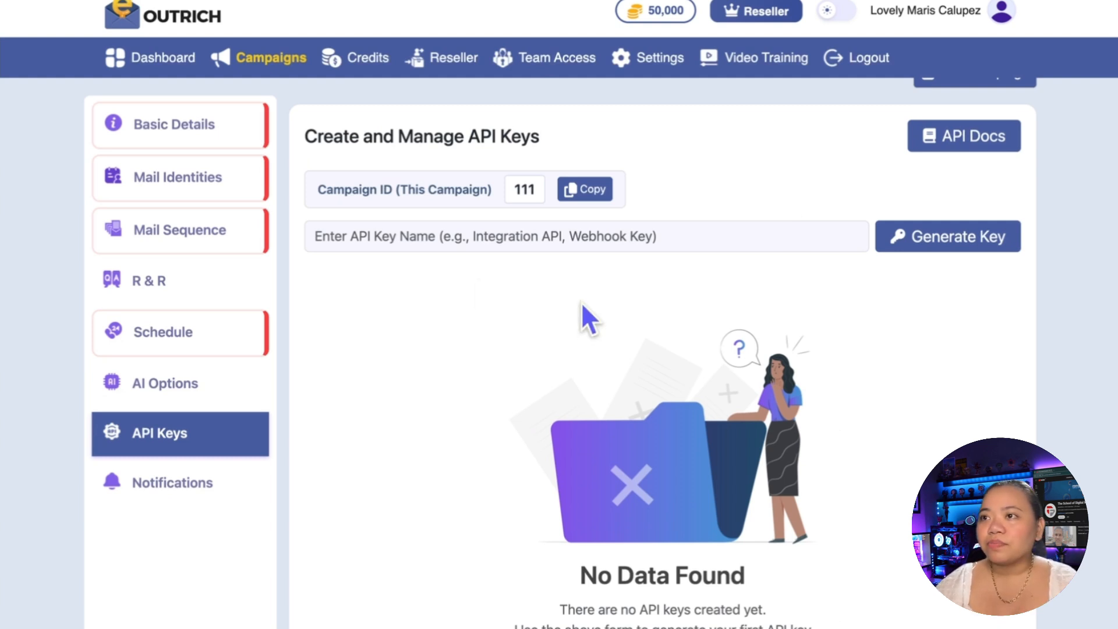
Step: Review the campaign's daily email activity dashboard and its received and sent mails
{"action": "left_click", "coordinate": [223, 125]}
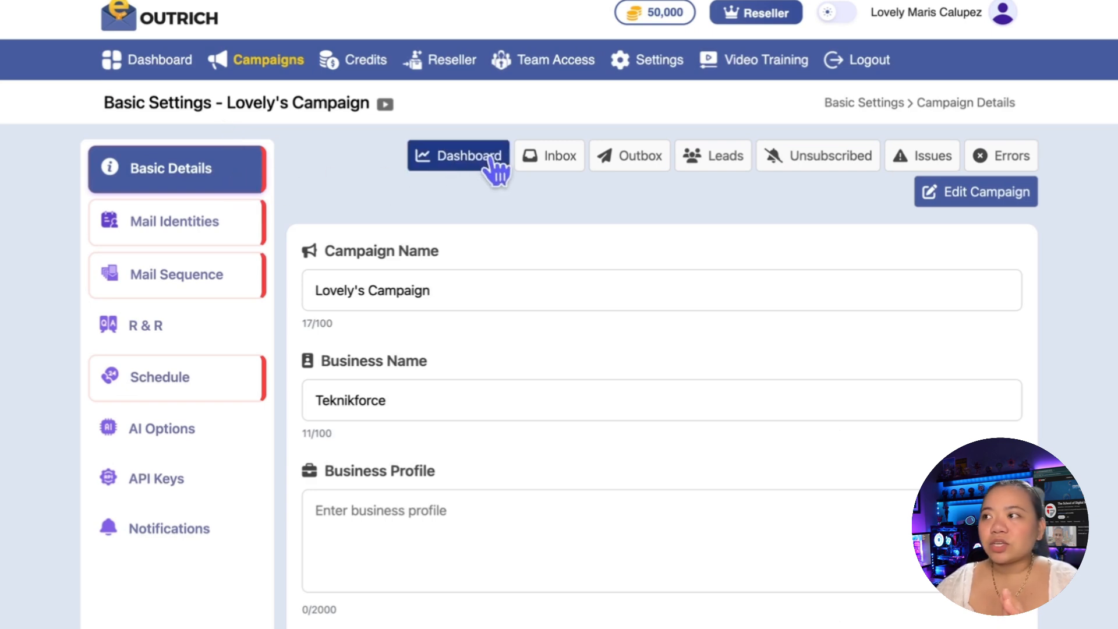
{"action": "left_click", "coordinate": [460, 169]}
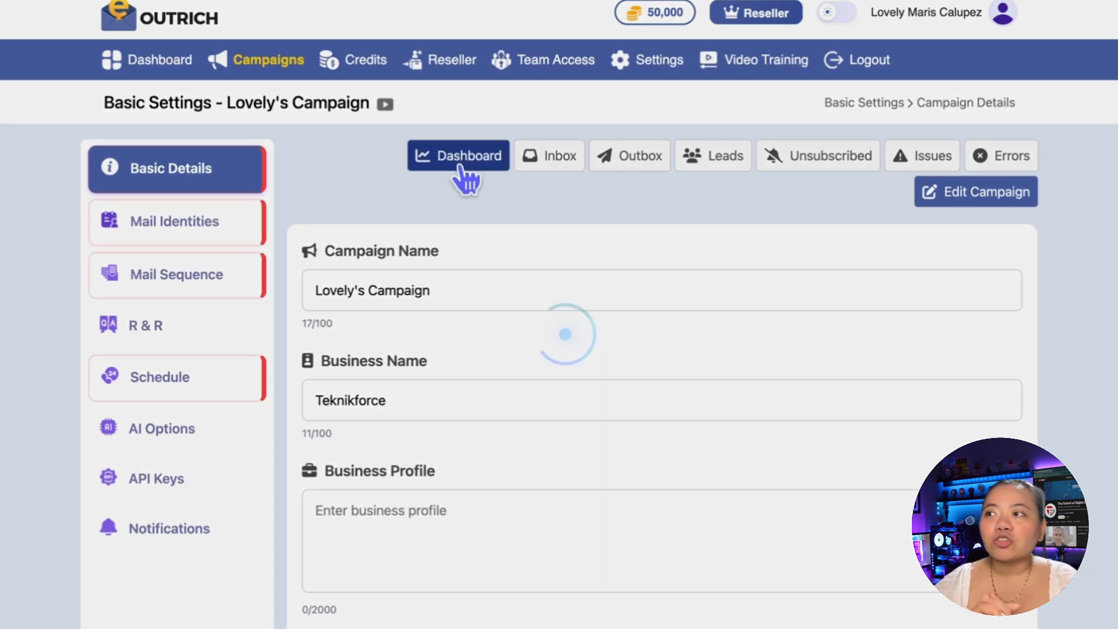
{"action": "scroll", "coordinate": [599, 386], "scroll_direction": "down", "scroll_amount": 1}
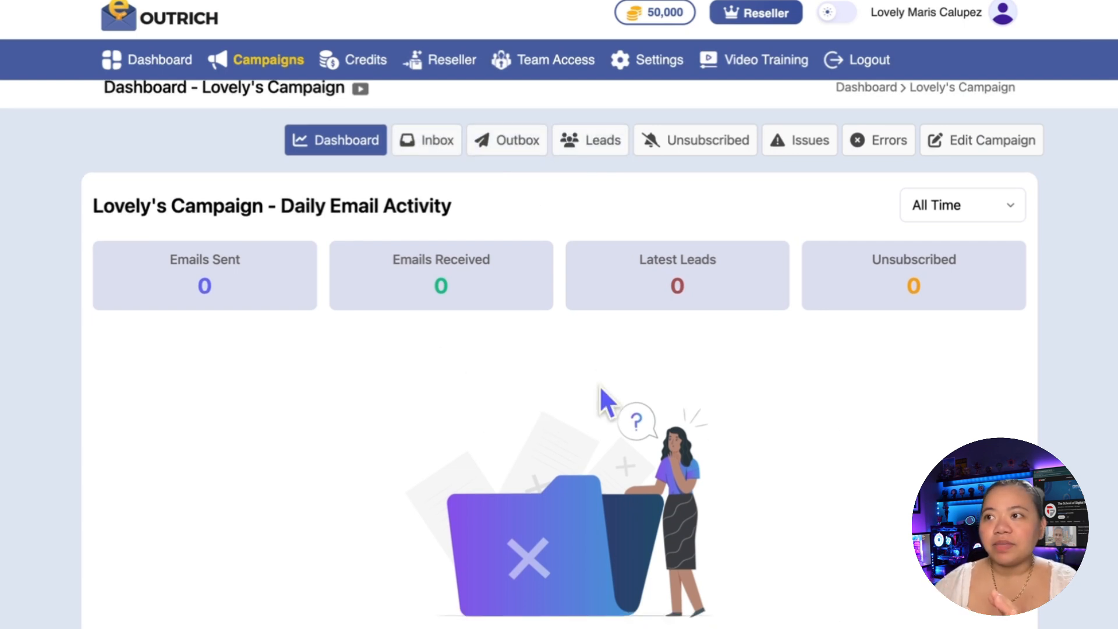
{"action": "scroll", "coordinate": [601, 387], "scroll_direction": "down", "scroll_amount": 1}
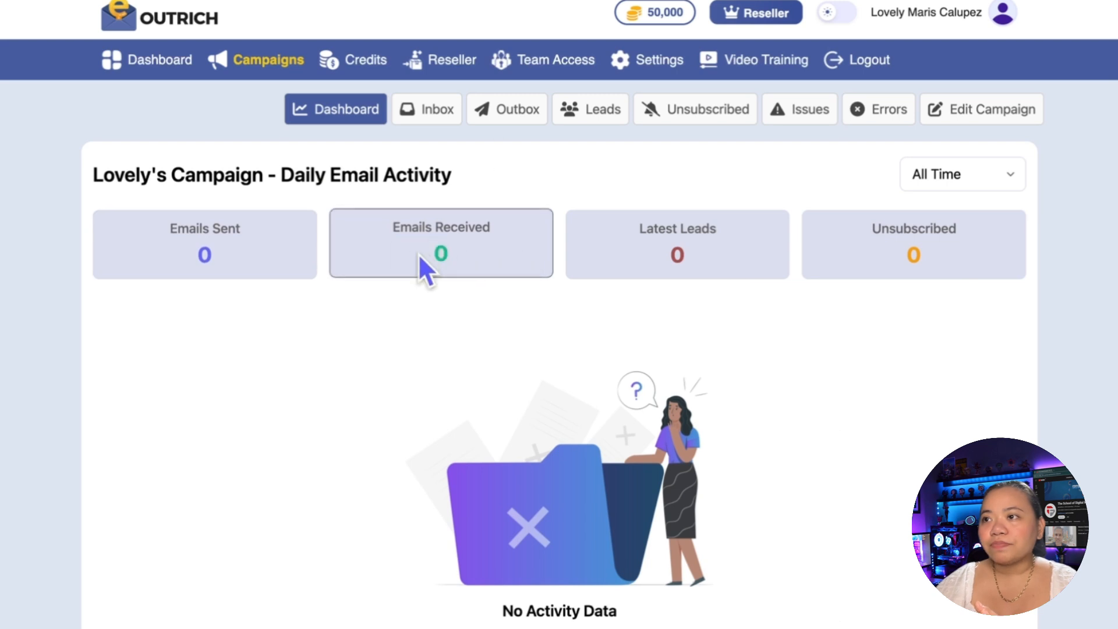
{"action": "left_click", "coordinate": [440, 120]}
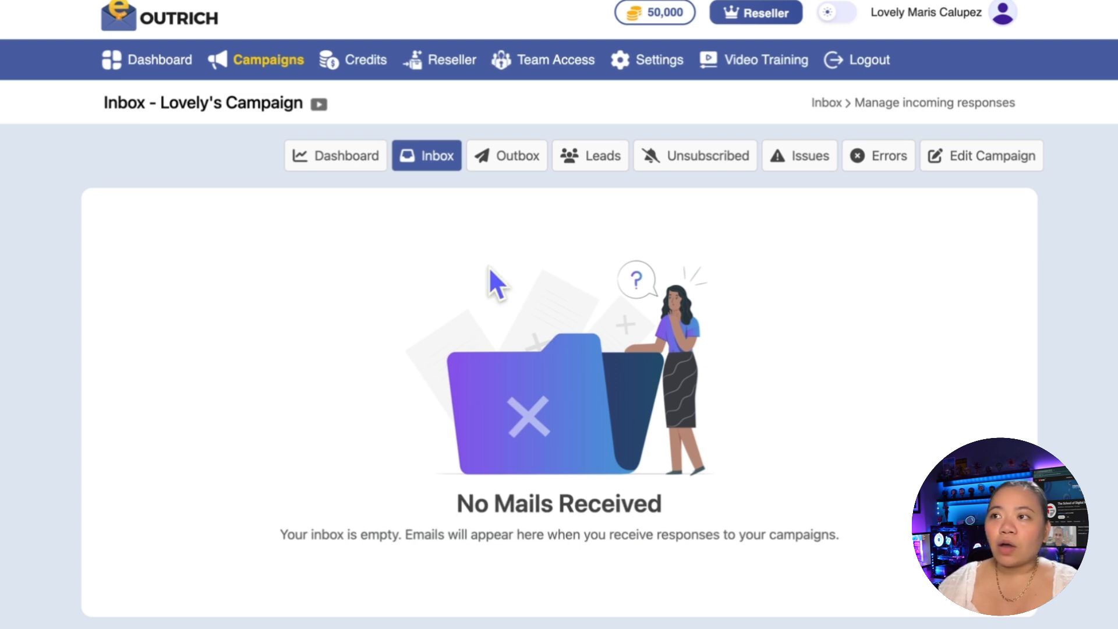
{"action": "left_click", "coordinate": [515, 171]}
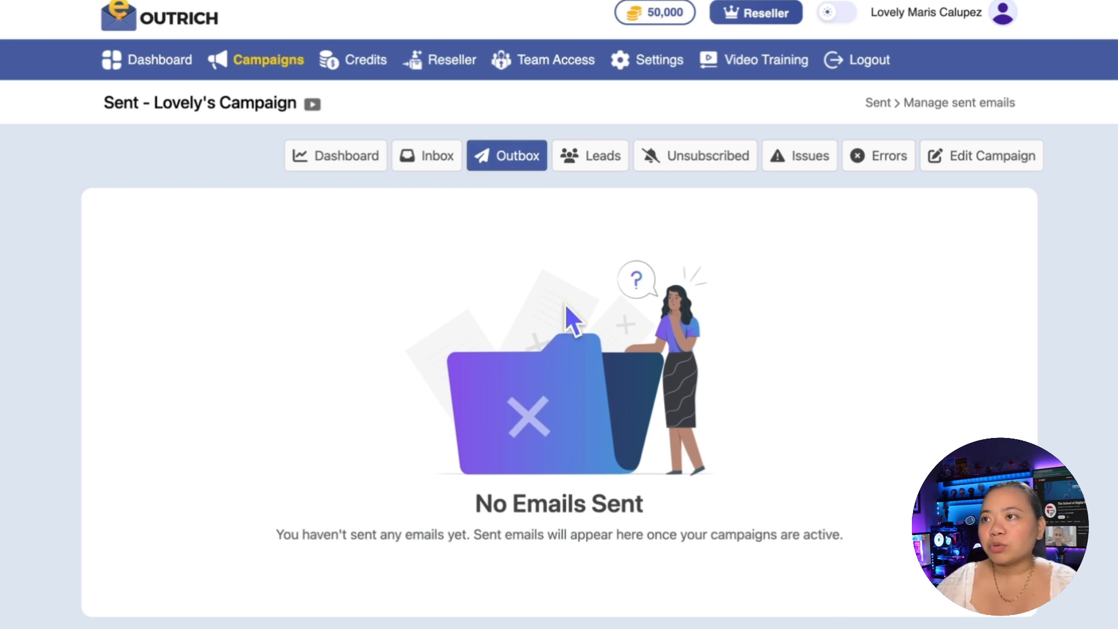
Step: Open a blank form for adding a lead to the campaign and examine its name, email, company, position and info fields
{"action": "left_click", "coordinate": [611, 160]}
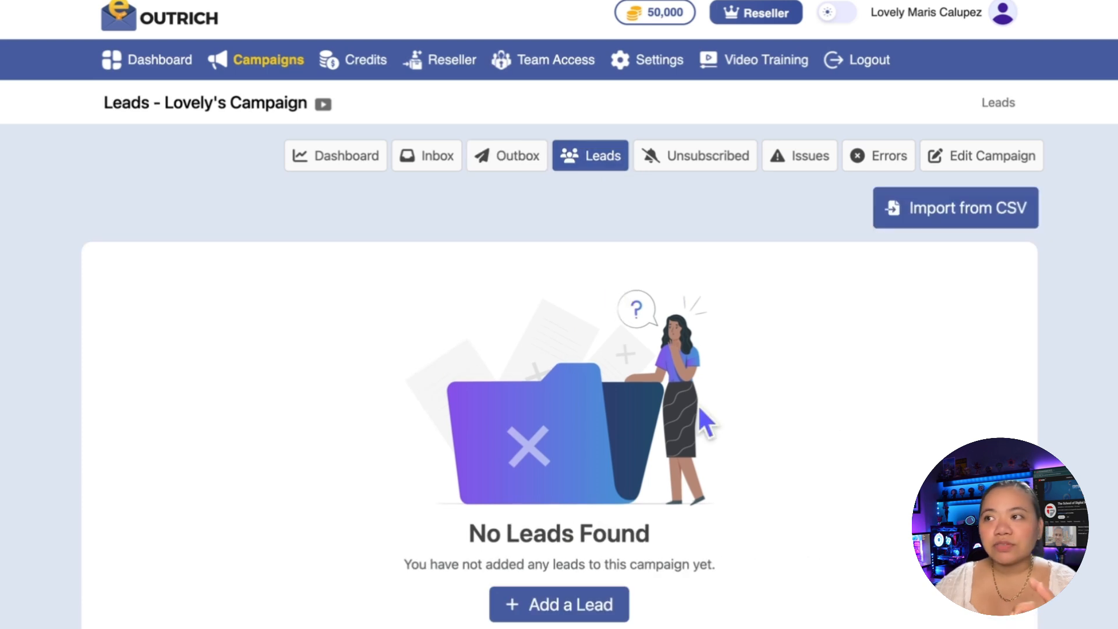
{"action": "scroll", "coordinate": [599, 474], "scroll_direction": "down", "scroll_amount": 1}
{"action": "left_click", "coordinate": [559, 595]}
{"action": "scroll", "coordinate": [247, 268], "scroll_direction": "down", "scroll_amount": 1}
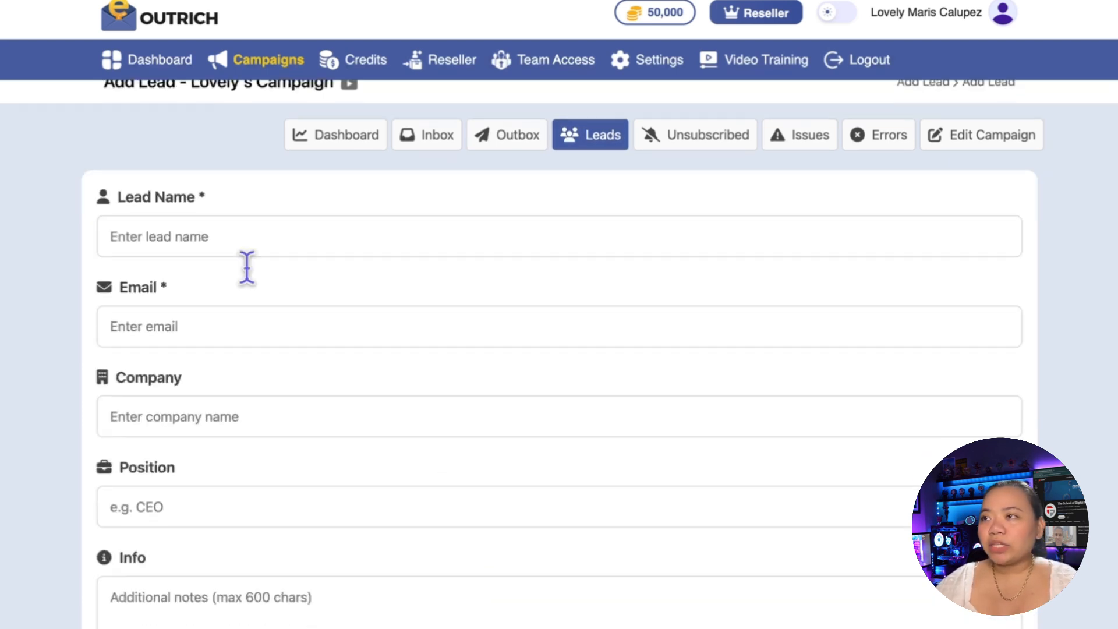
{"action": "scroll", "coordinate": [246, 260], "scroll_direction": "up", "scroll_amount": 1}
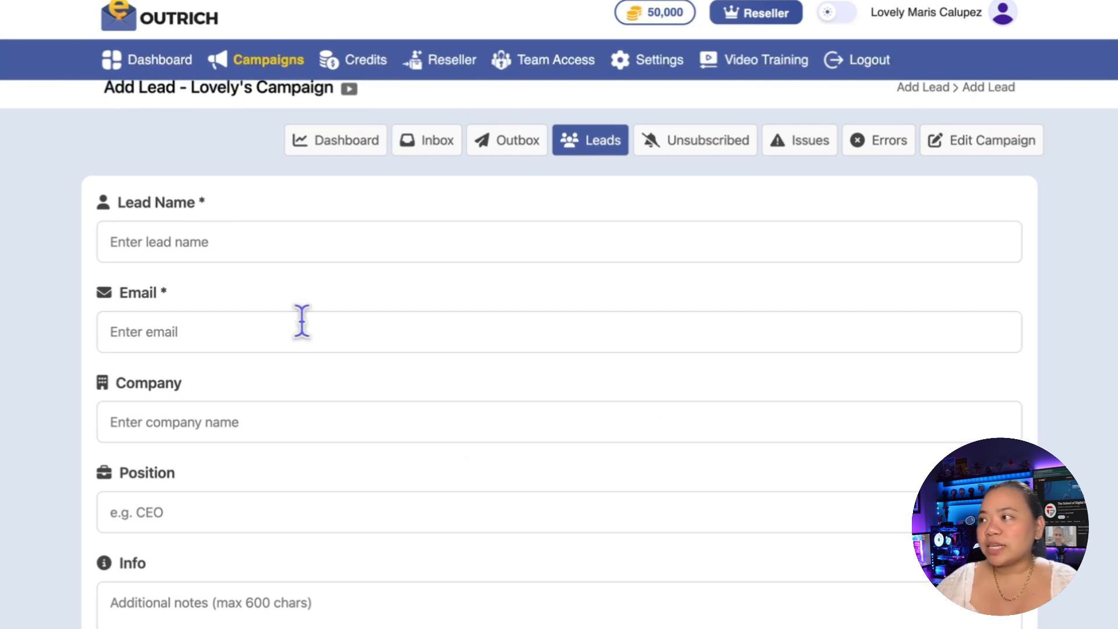
{"action": "scroll", "coordinate": [252, 335], "scroll_direction": "down", "scroll_amount": 1}
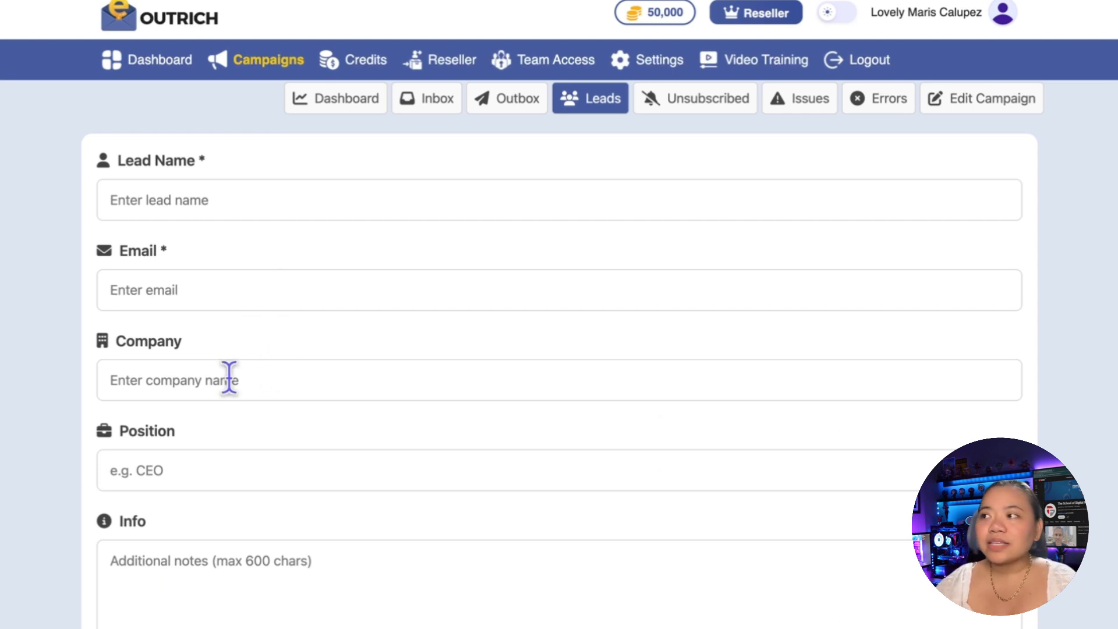
{"action": "scroll", "coordinate": [244, 408], "scroll_direction": "down", "scroll_amount": 1}
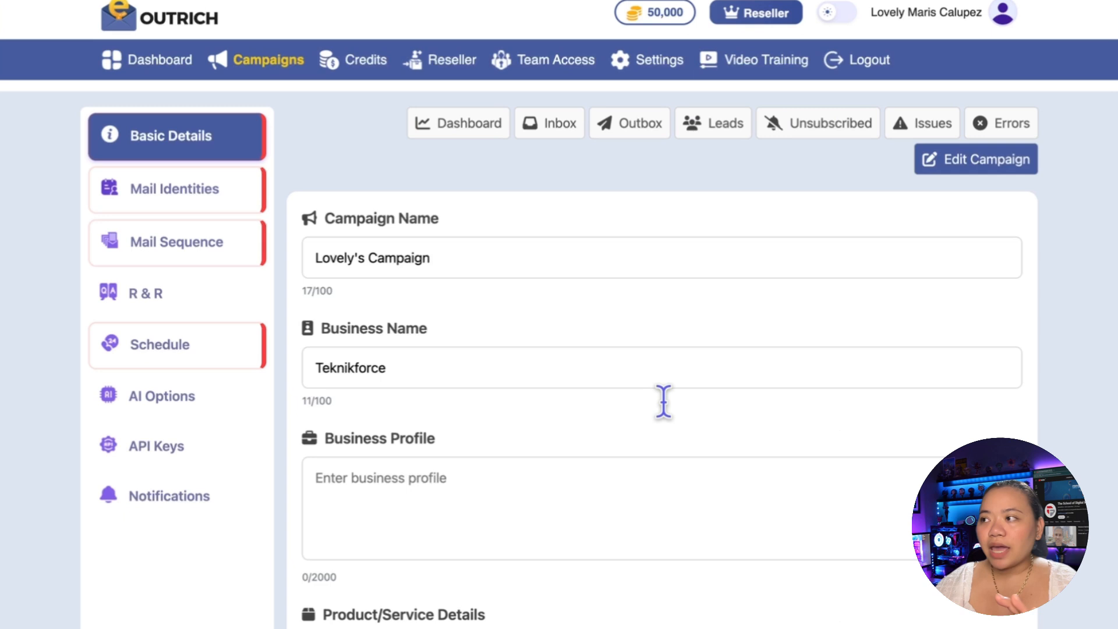
{"action": "scroll", "coordinate": [663, 402], "scroll_direction": "up", "scroll_amount": 1}
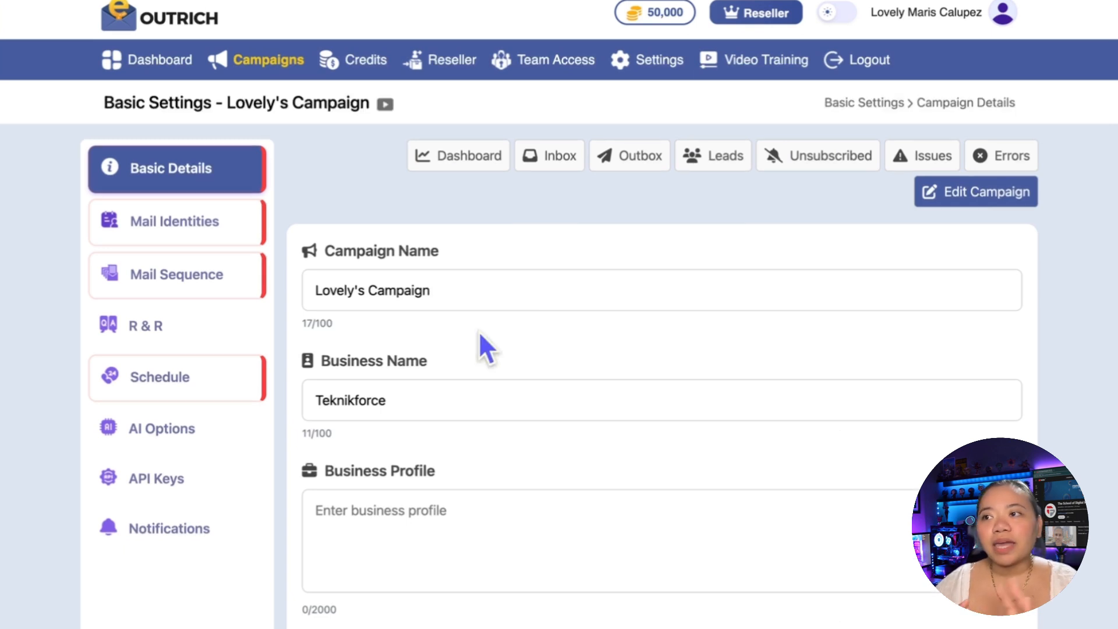
Step: Try to switch the Teknikforce campaign to Active from the campaigns list
{"action": "left_click", "coordinate": [156, 67]}
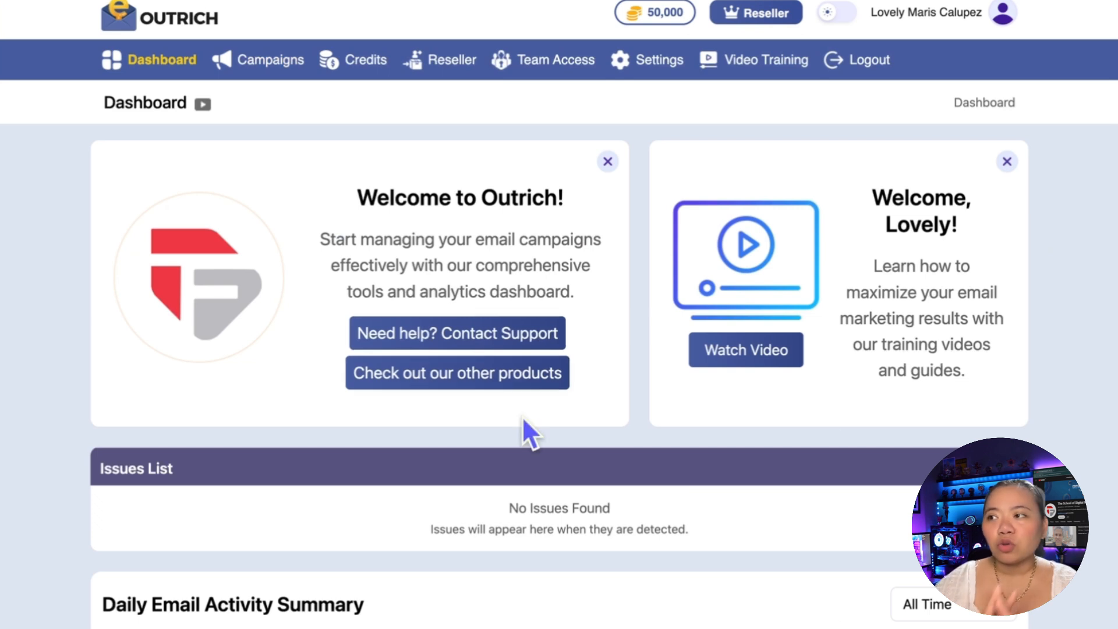
{"action": "left_click", "coordinate": [269, 69]}
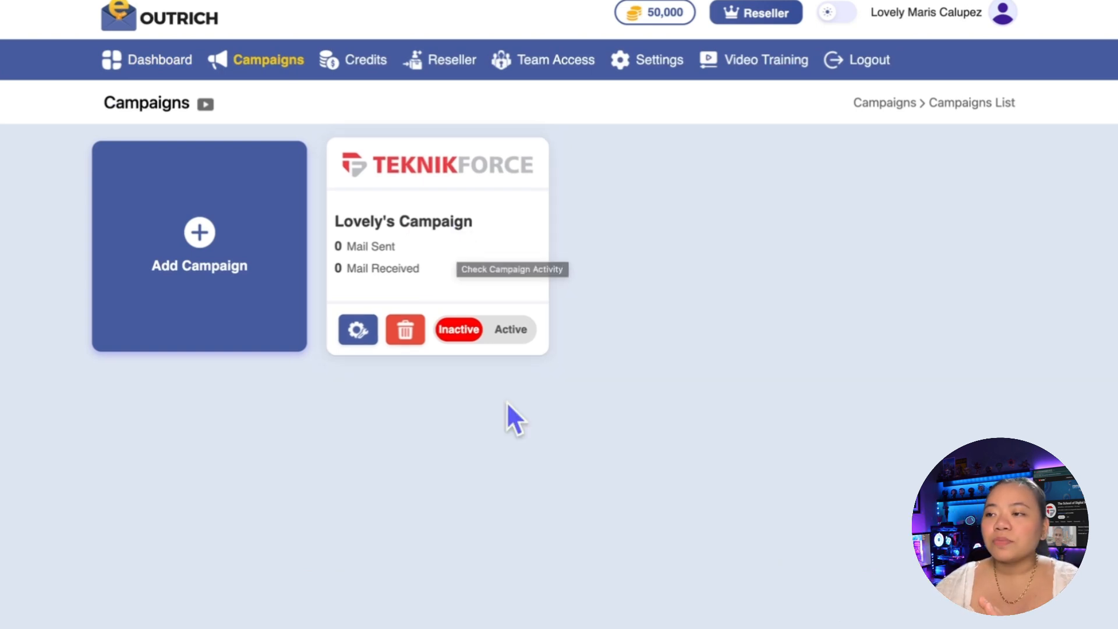
{"action": "left_click", "coordinate": [522, 337]}
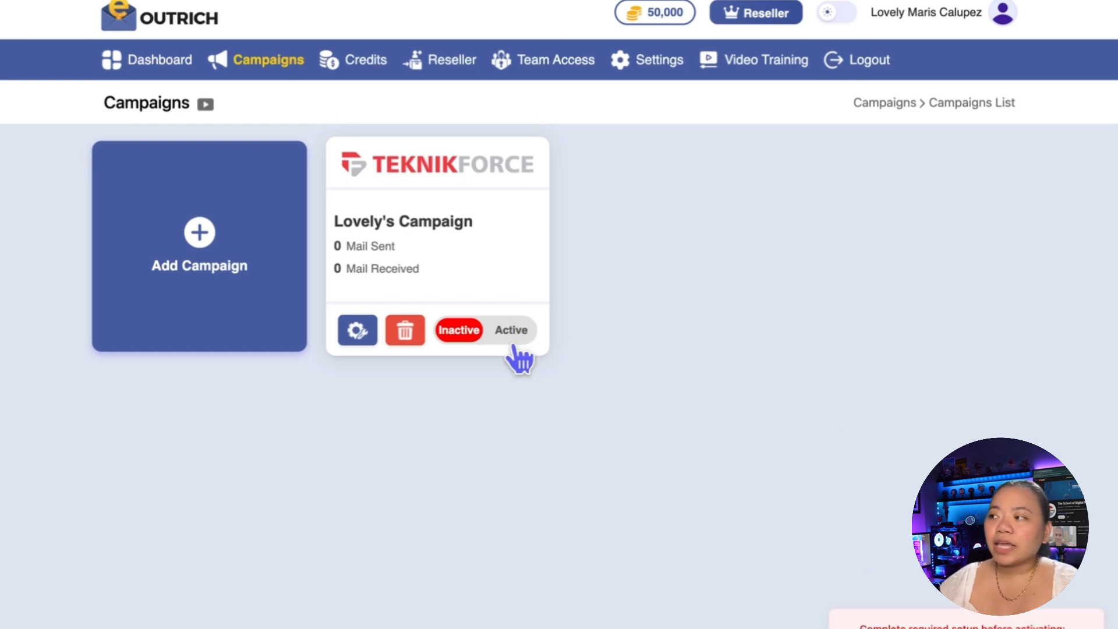